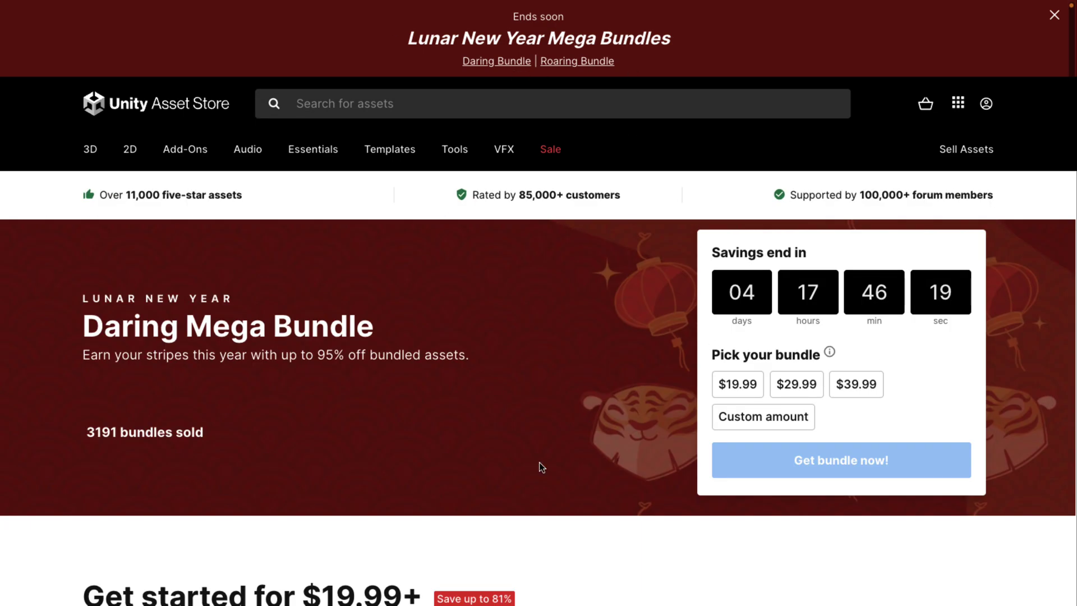
Scroll through the FluXY - 2.5D fluid simulator store page's gallery, Overview and Description
scroll(539, 466, "down", 3)
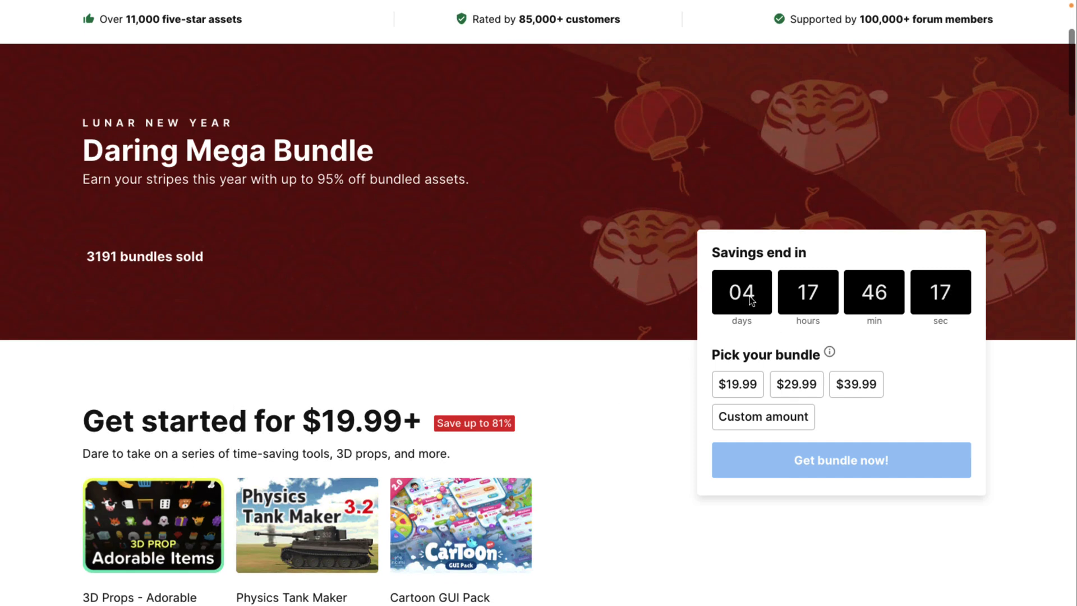
scroll(490, 334, "down", 8)
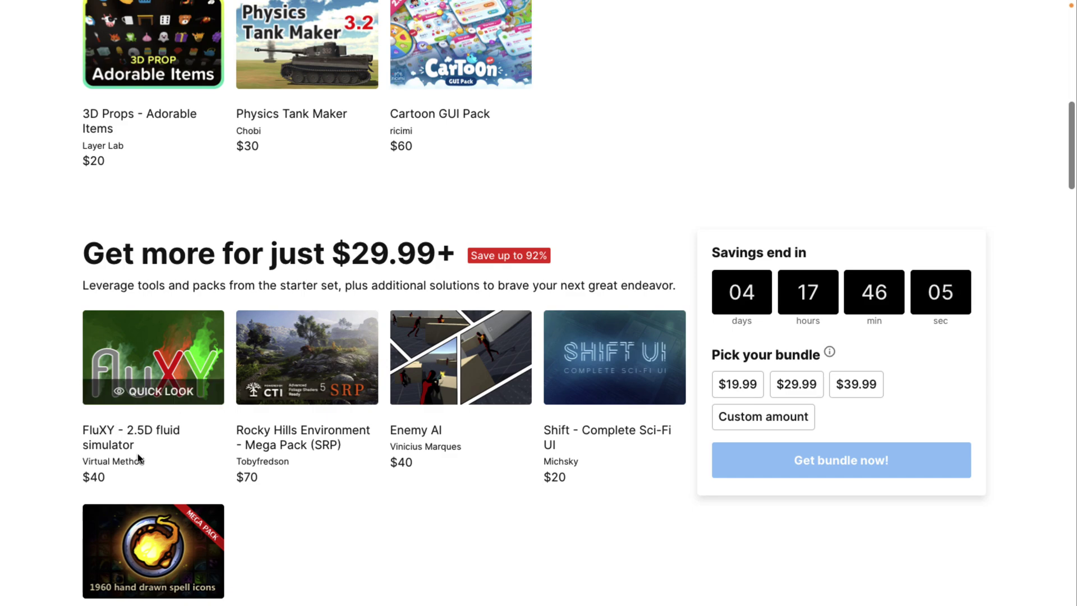
scroll(347, 459, "down", 10)
scroll(346, 459, "up", 1)
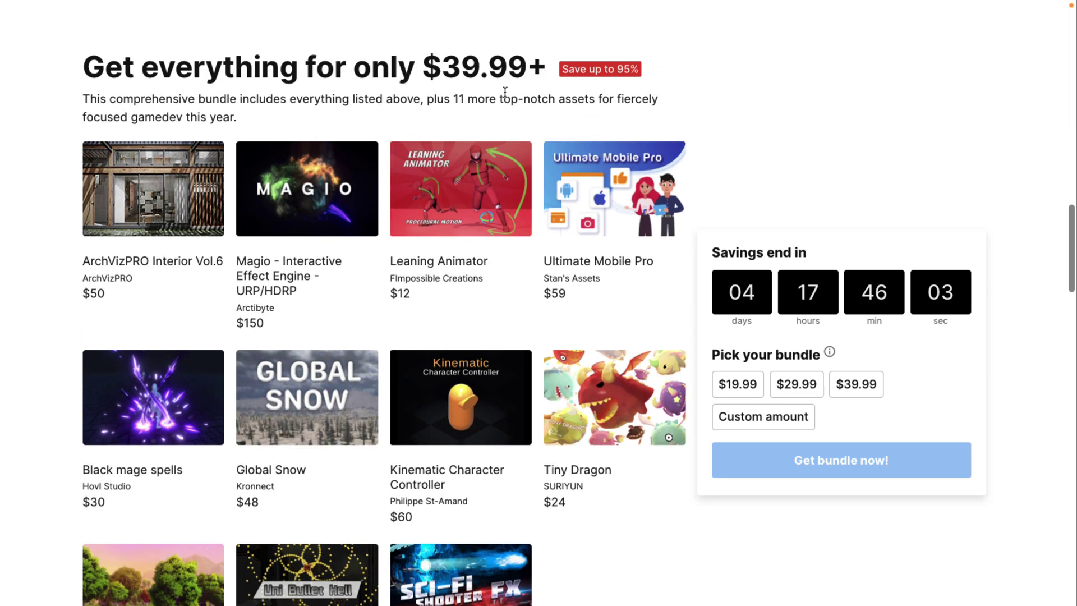
scroll(501, 83, "down", 2)
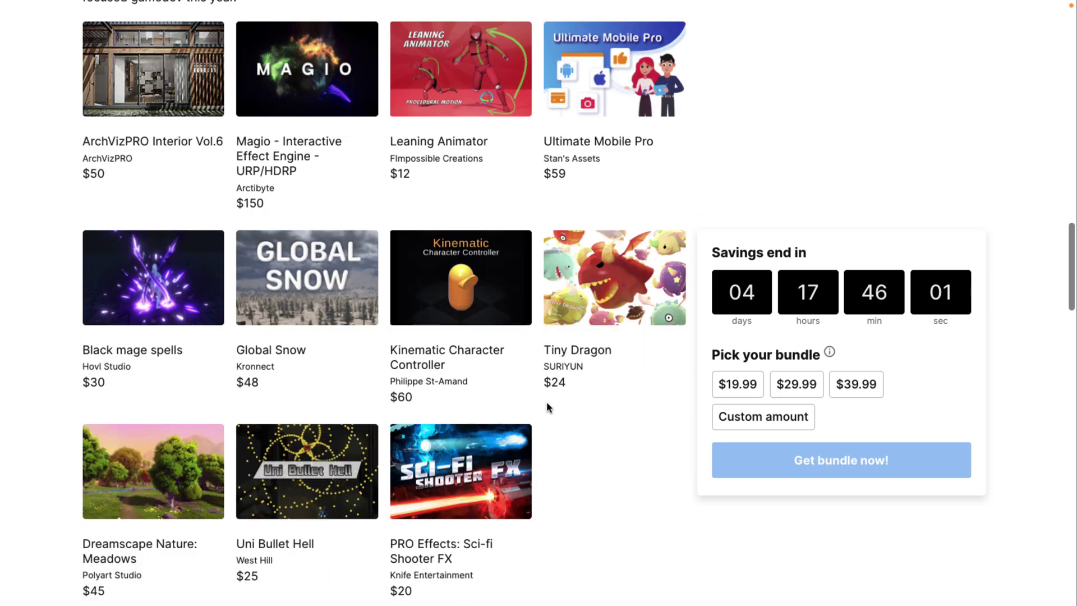
scroll(550, 407, "up", 2)
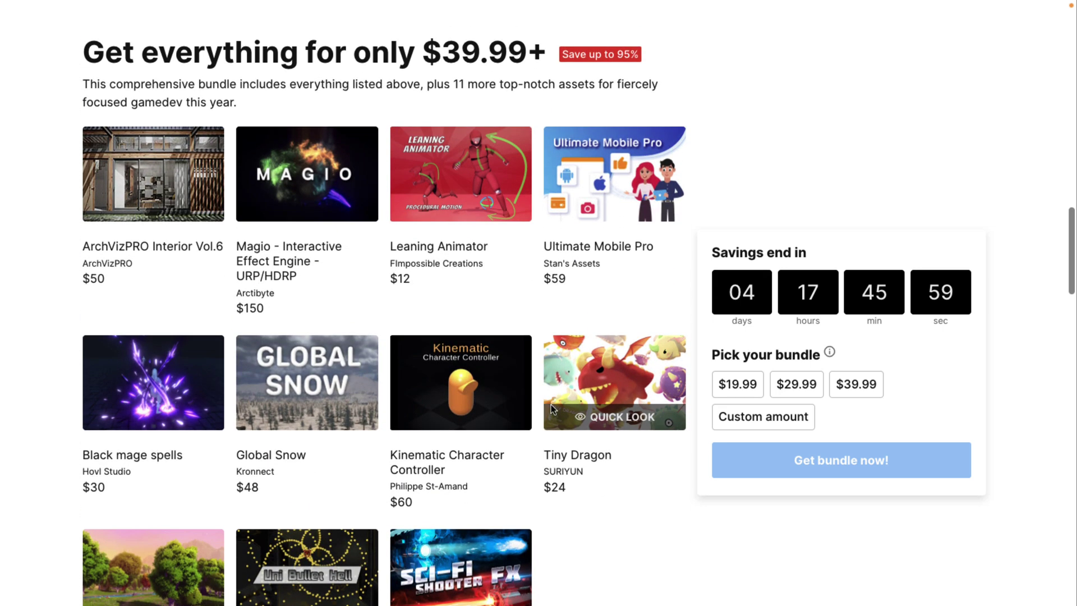
scroll(577, 307, "up", 15)
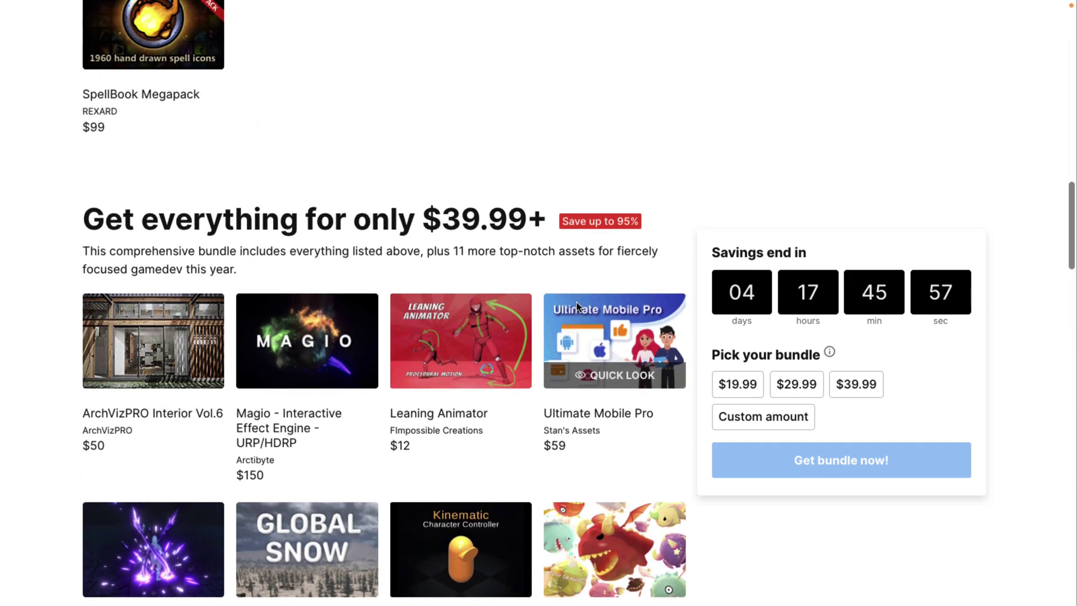
scroll(576, 307, "down", 20)
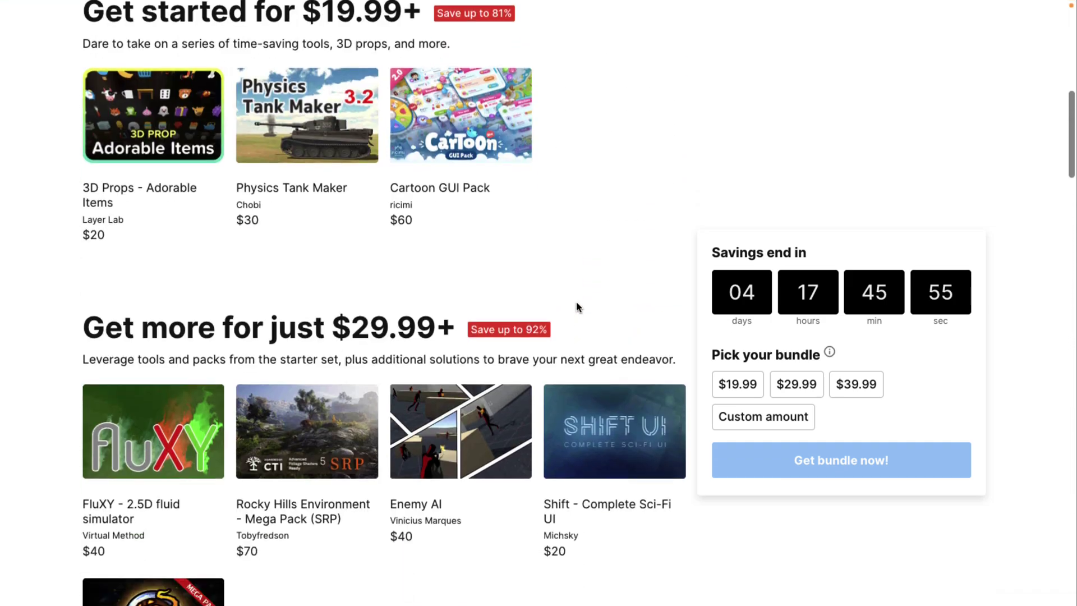
scroll(577, 307, "up", 20)
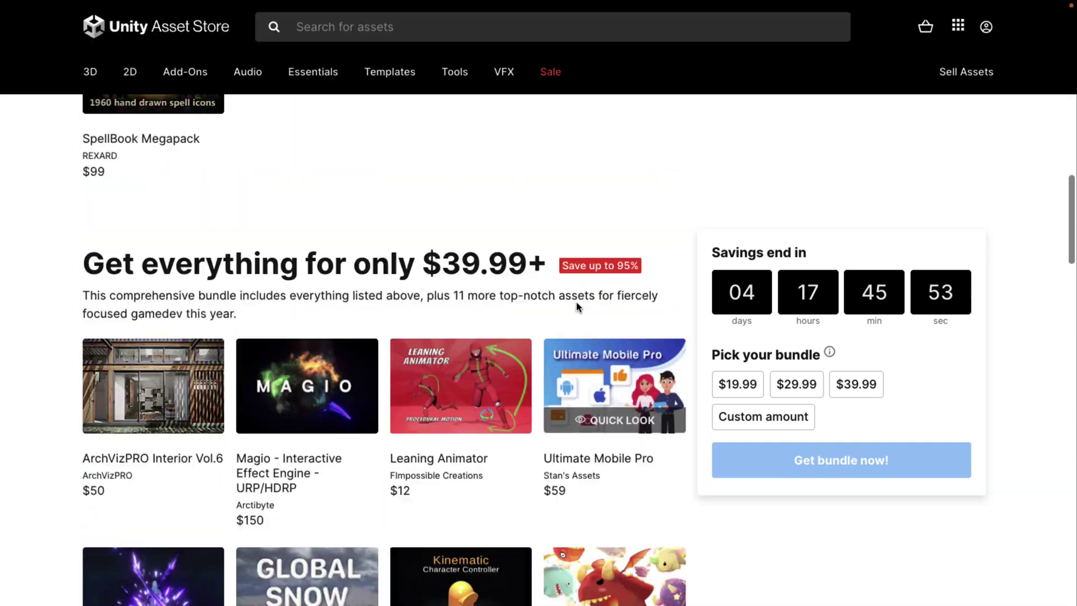
scroll(577, 303, "down", 7)
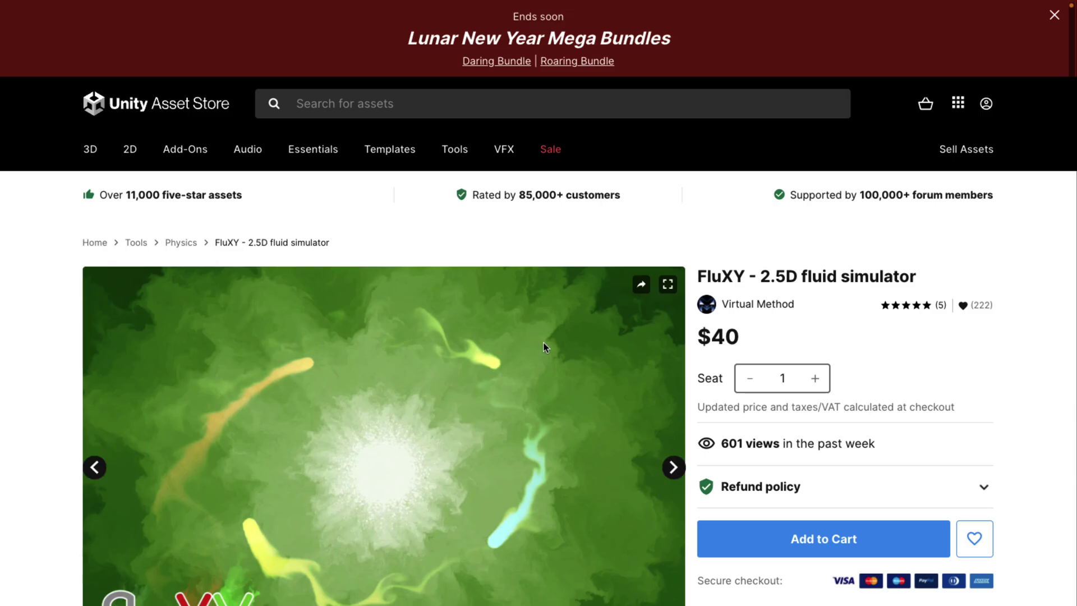
scroll(542, 343, "down", 3)
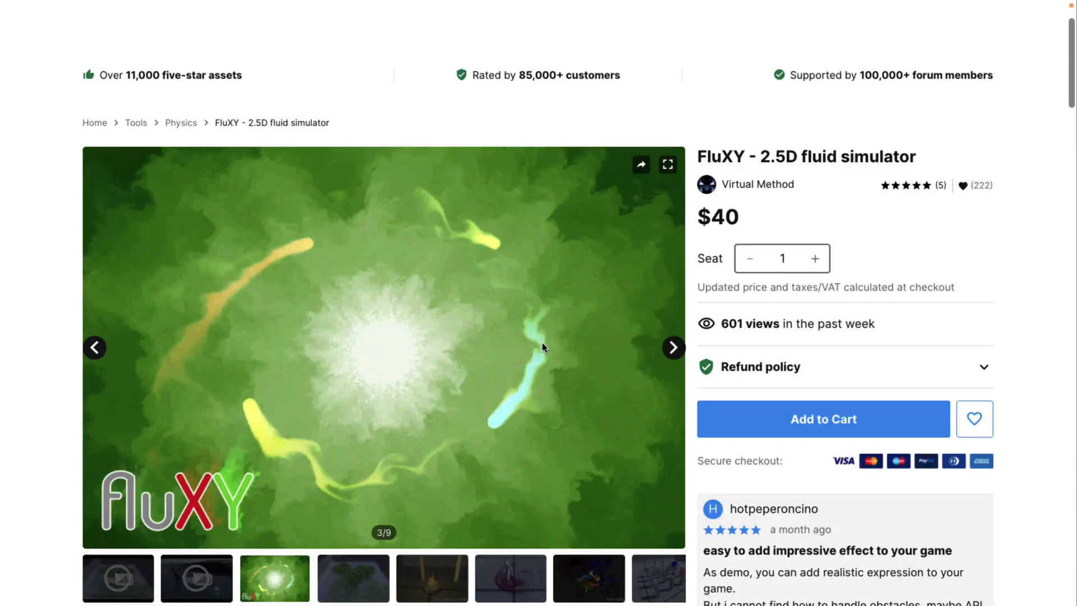
scroll(542, 344, "down", 6)
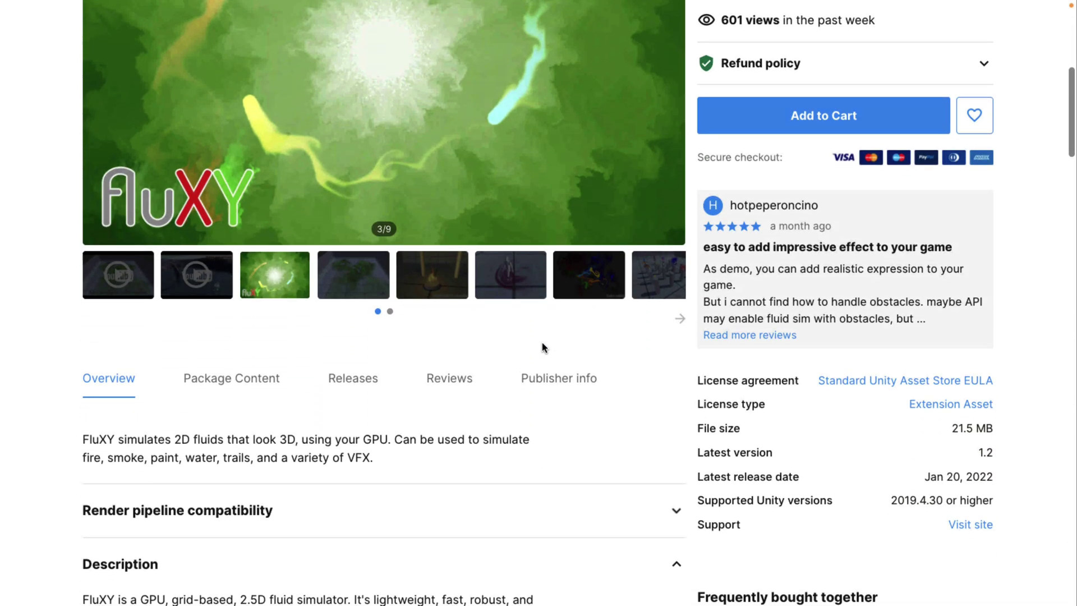
scroll(542, 347, "down", 1)
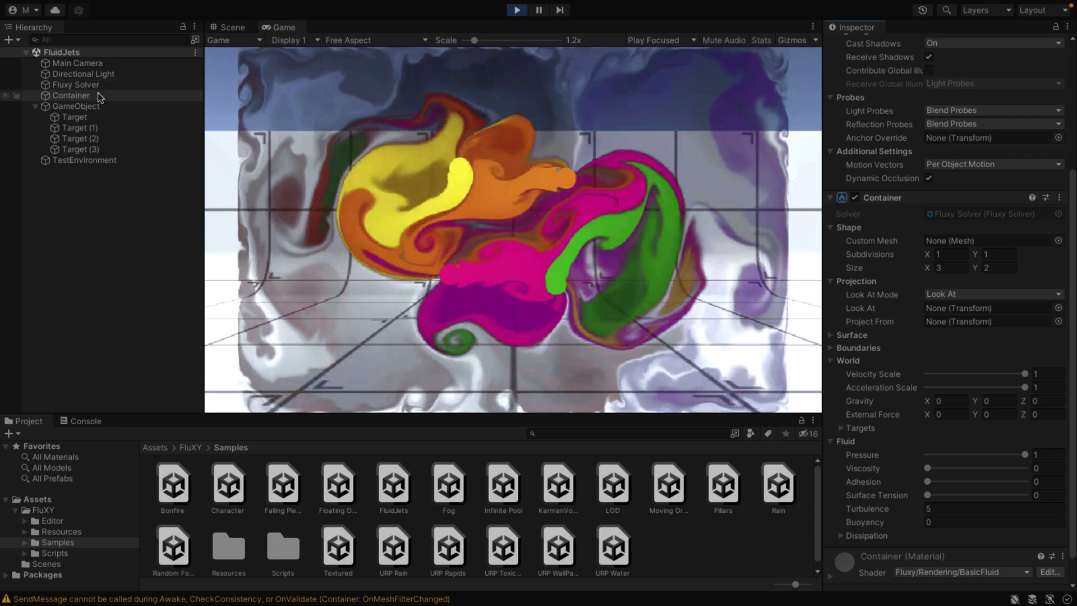
Select Container, then the first Target jet to view its magenta Splat settings at force 1.5
left_click(87, 97)
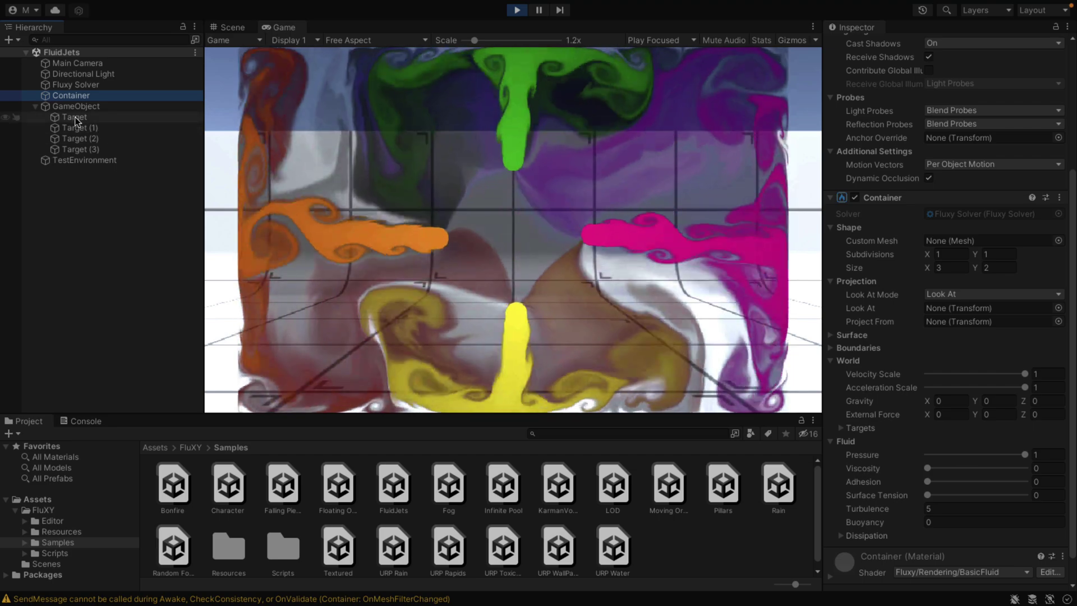
left_click(75, 117)
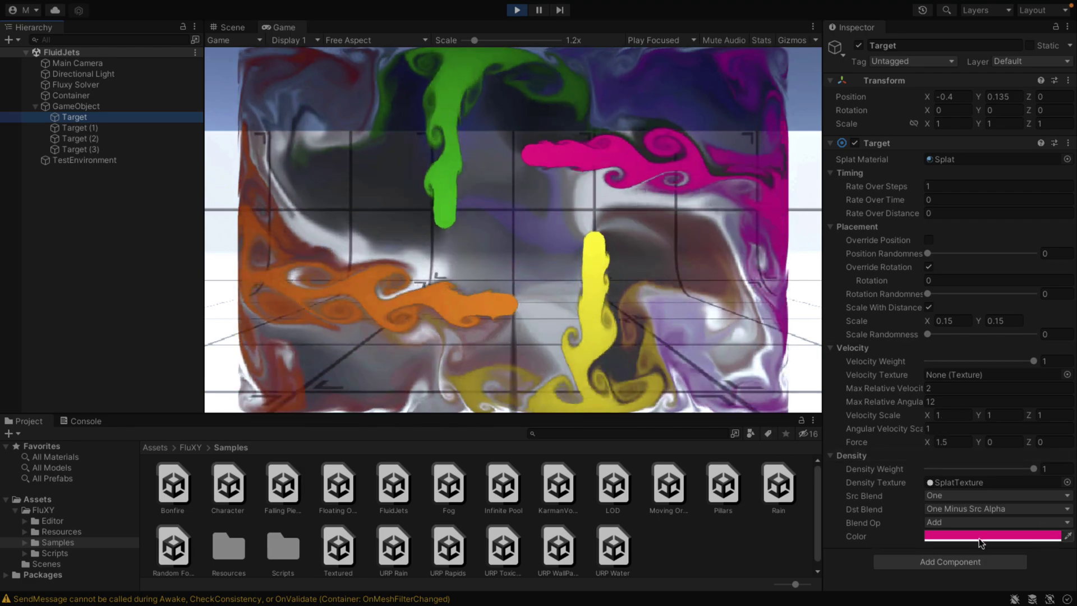
Change the first Target jet's Density Color from pink to bright blue (0032FF)
left_click(981, 534)
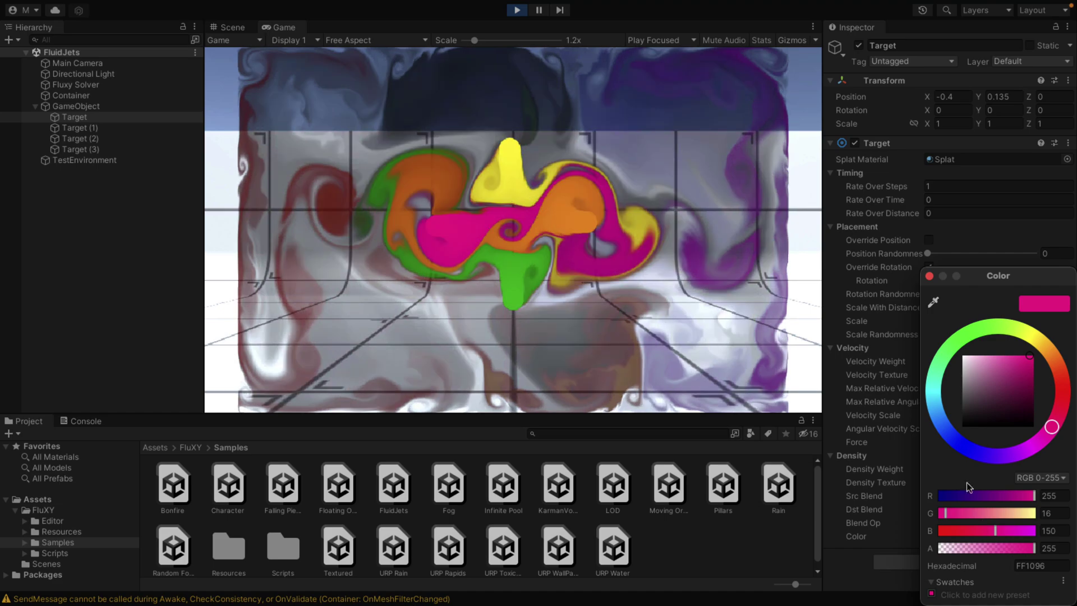
left_click_drag(1030, 382, 1029, 460)
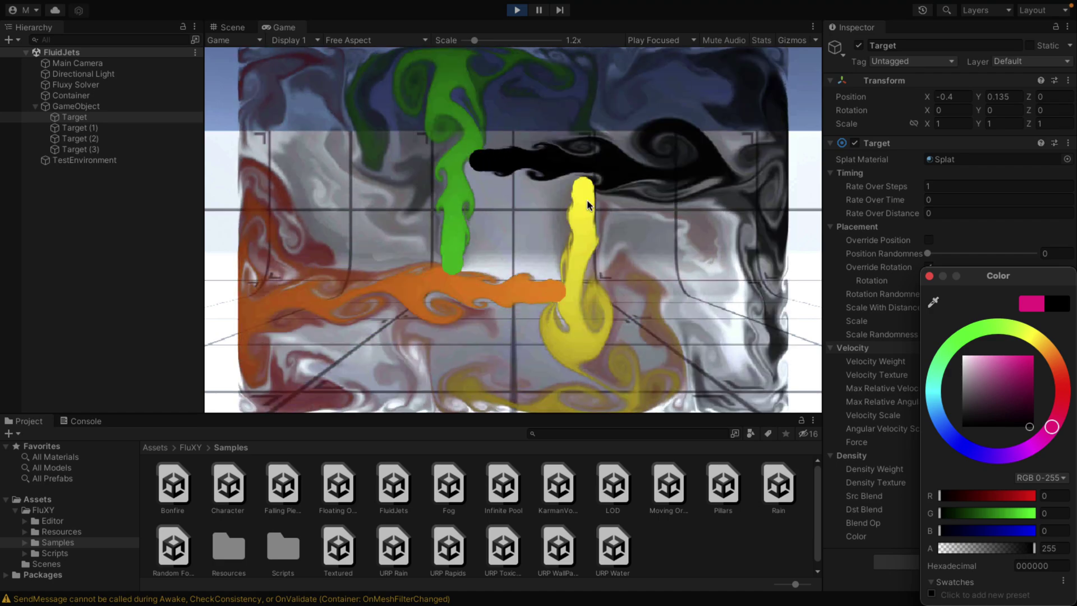
left_click(955, 440)
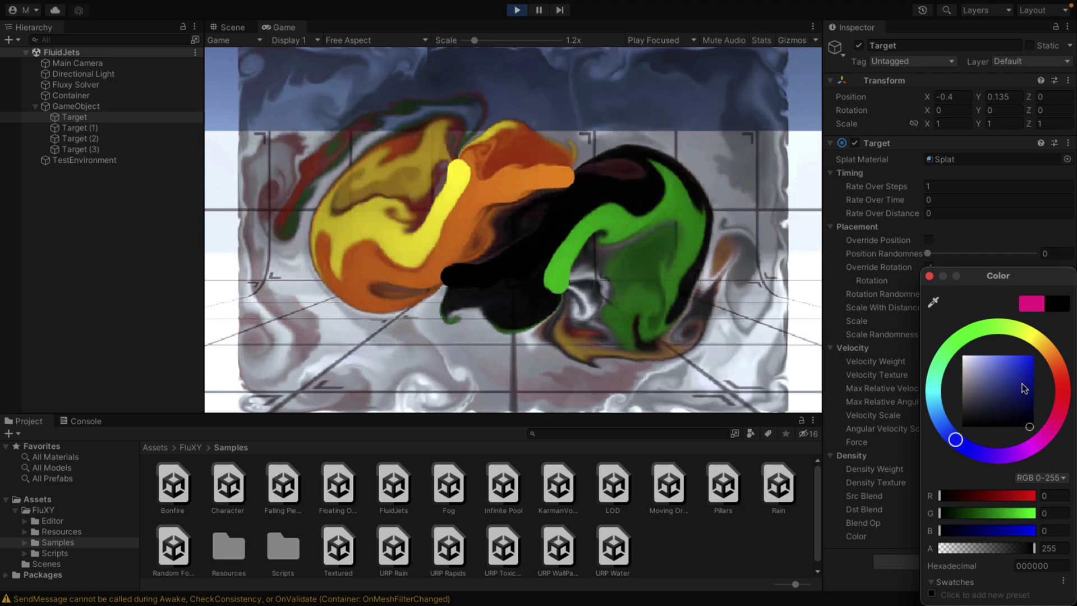
left_click_drag(1025, 388, 1035, 354)
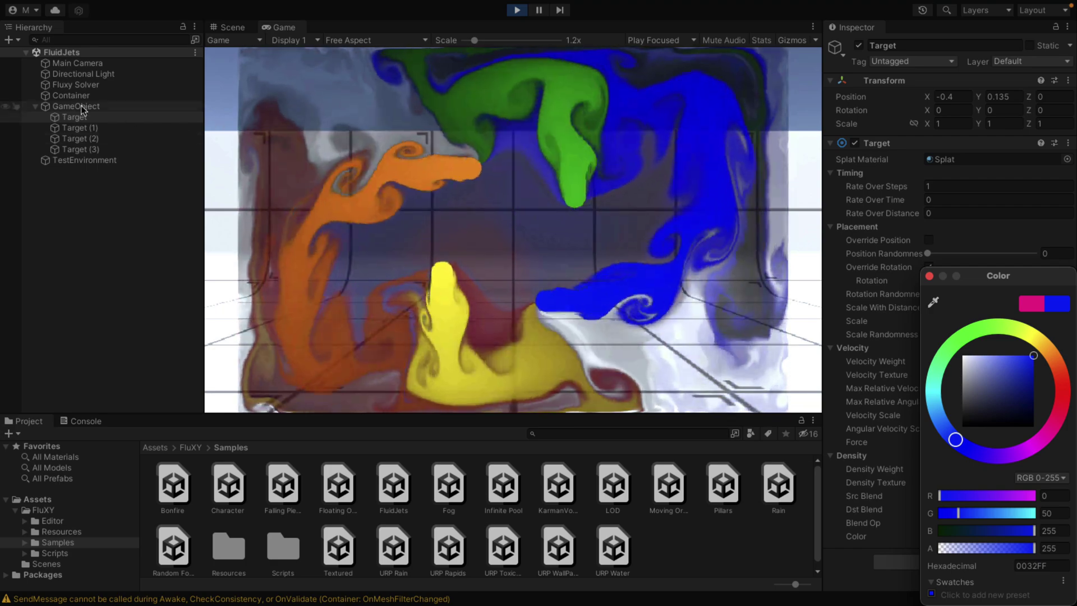
left_click(77, 96)
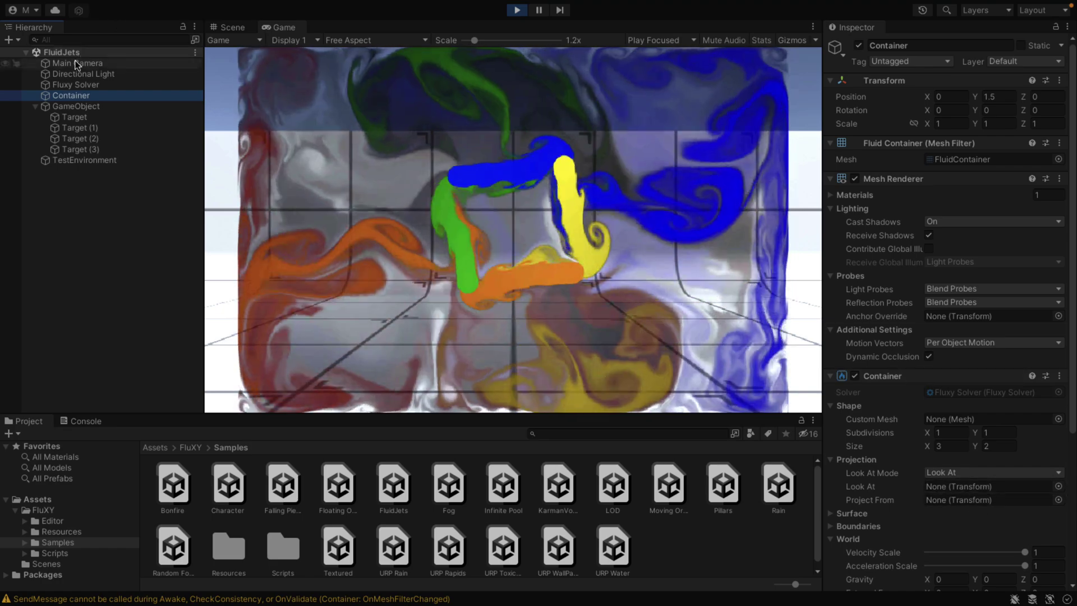
Set the Container's Project From field to the Main Camera
left_click_drag(78, 65, 960, 490)
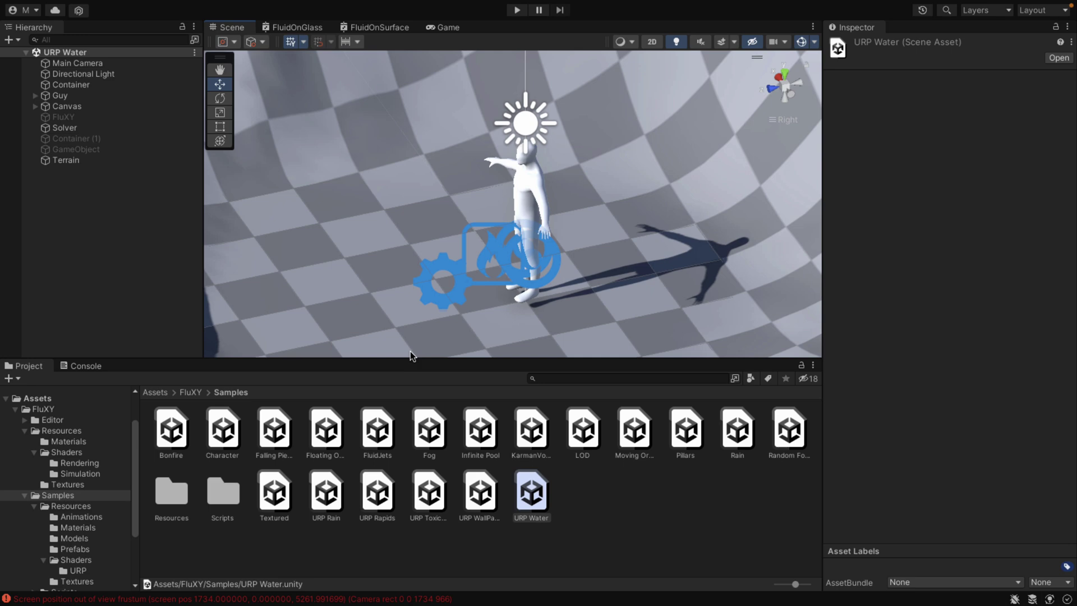
left_click(518, 11)
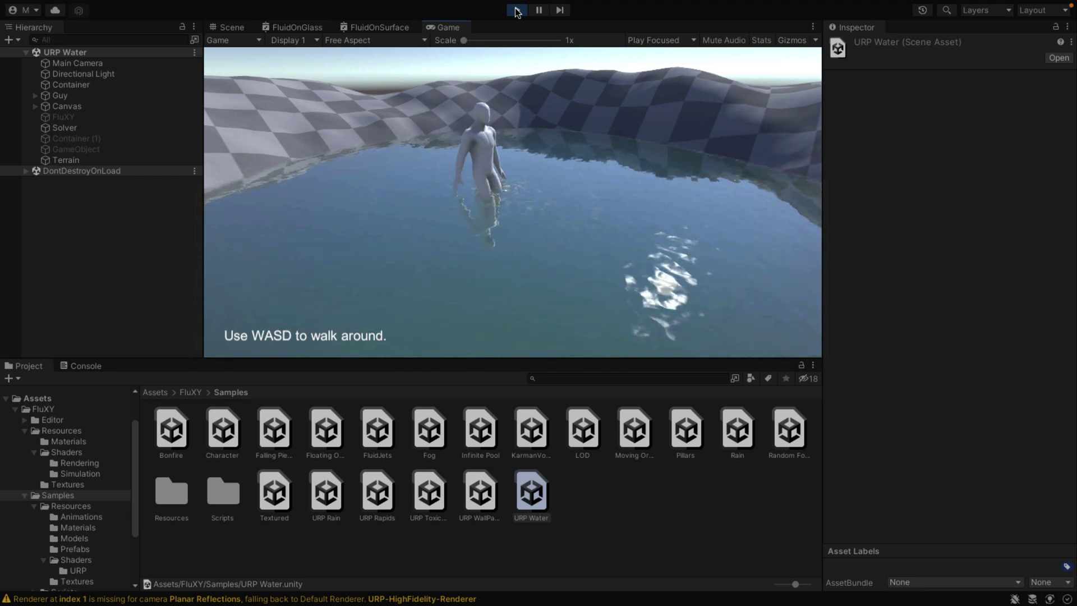
key("s")
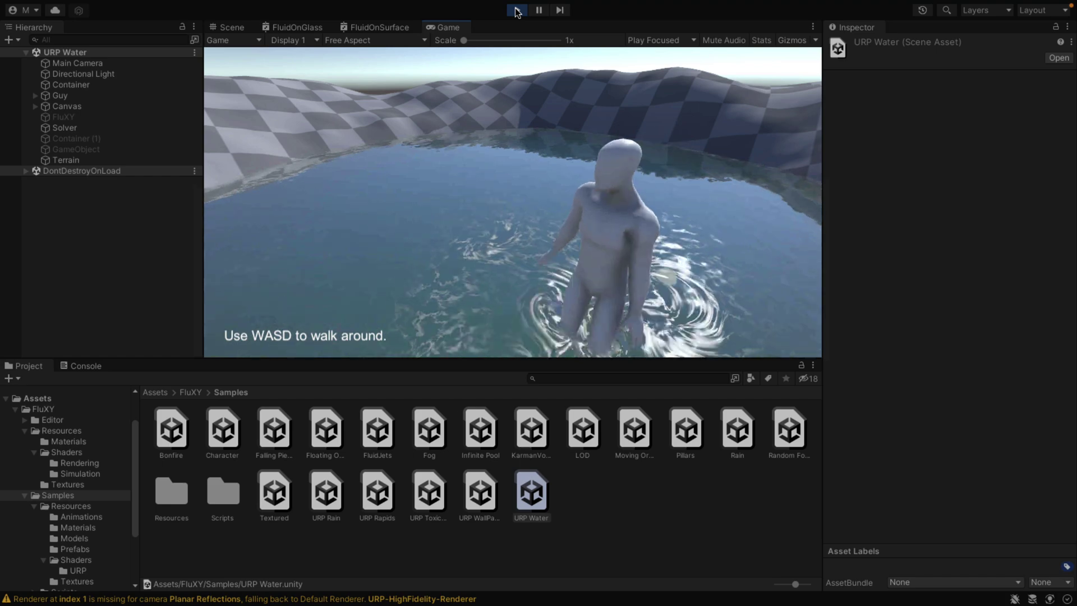
key("w")
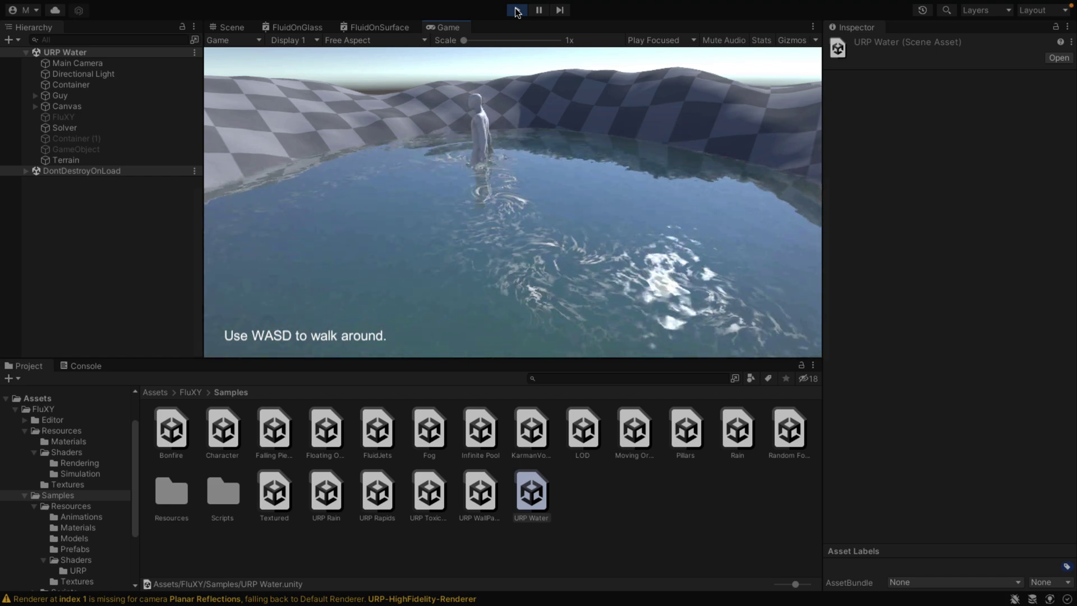
key("d")
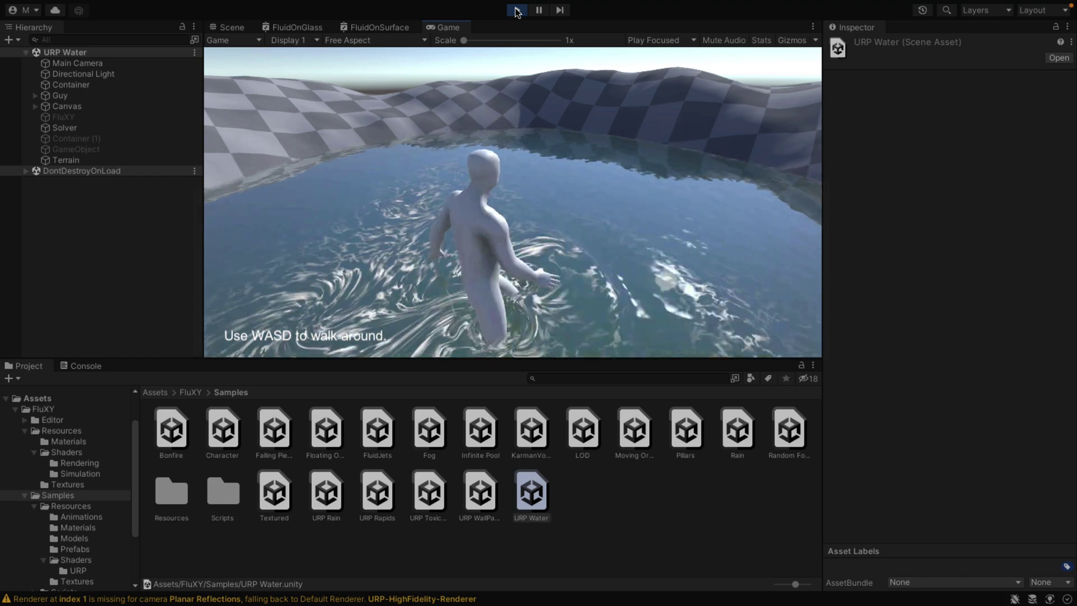
left_click(517, 10)
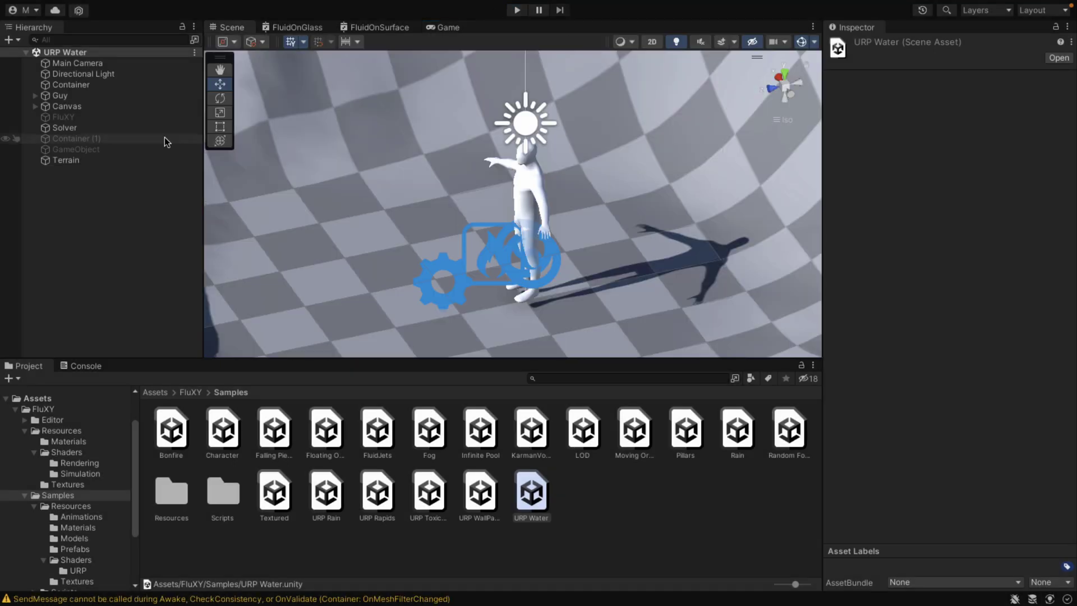
Select the water Container and review its Fluid section: 200×200 subdivisions, size 12, URP Water material
left_click(58, 86)
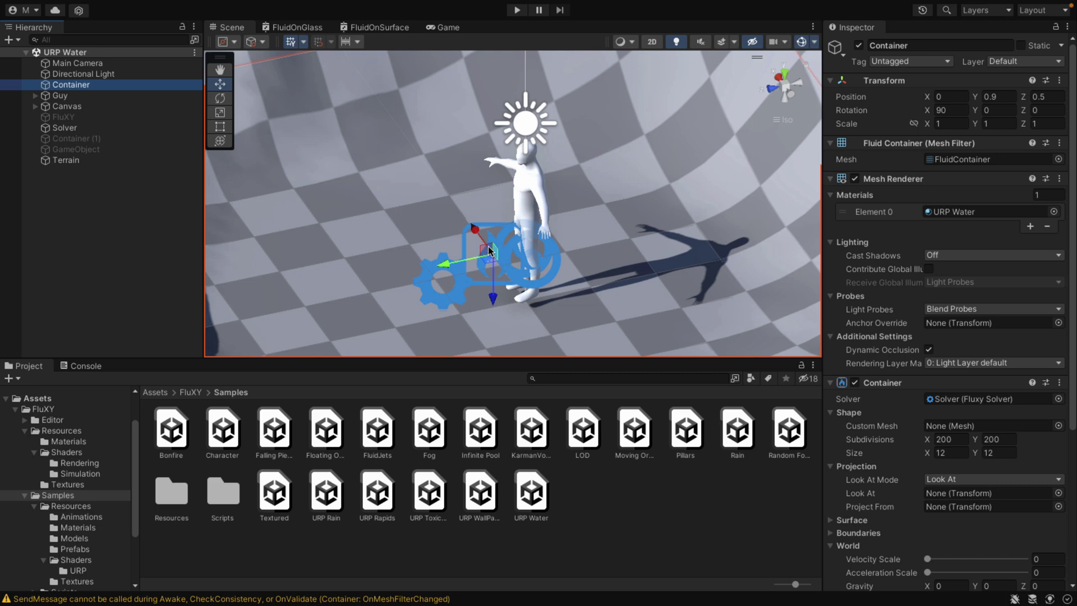
scroll(910, 352, "down", 4)
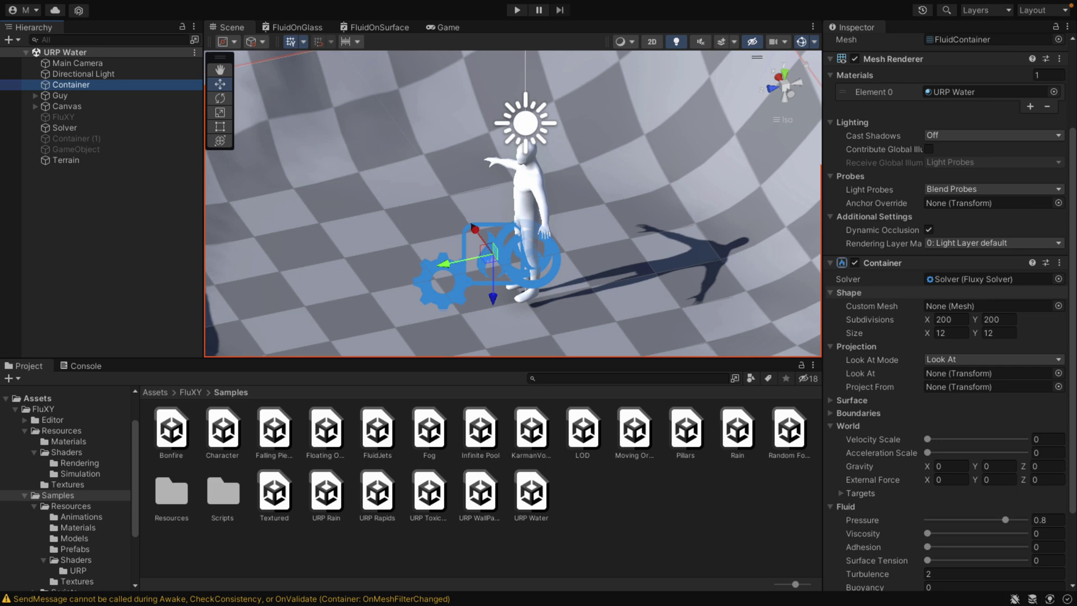
scroll(981, 289, "down", 3)
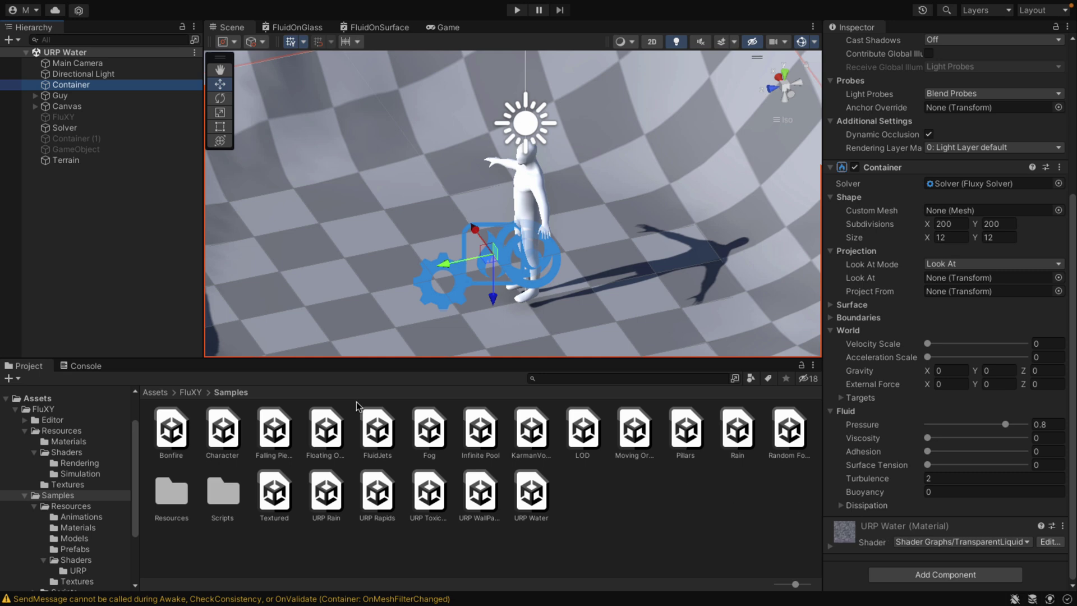
Navigate the Project window to FluXY/Samples/Resources/Shaders/URP
left_click(190, 392)
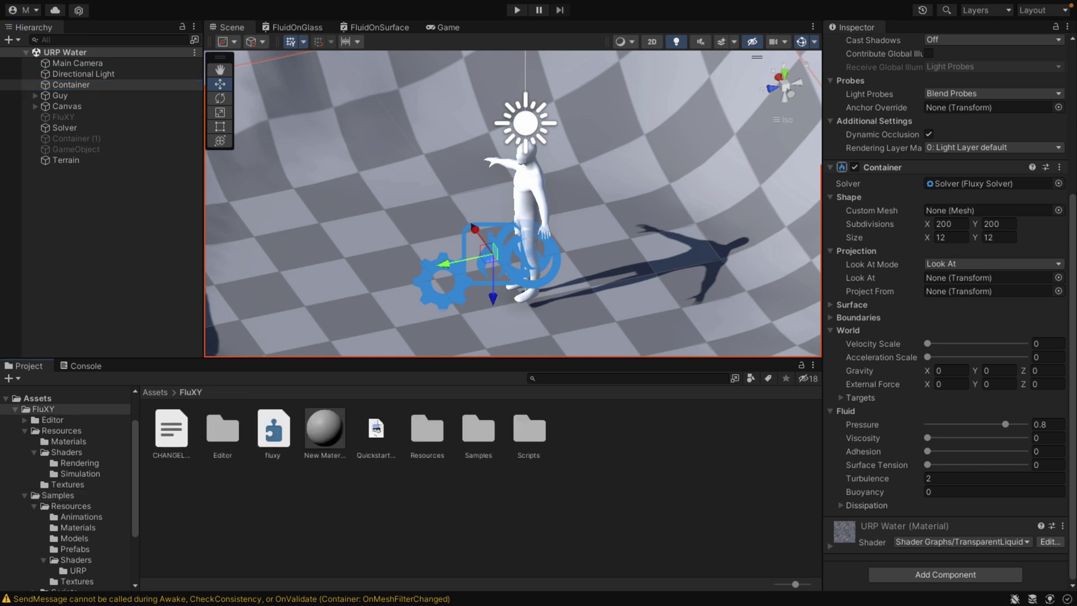
left_click(428, 435)
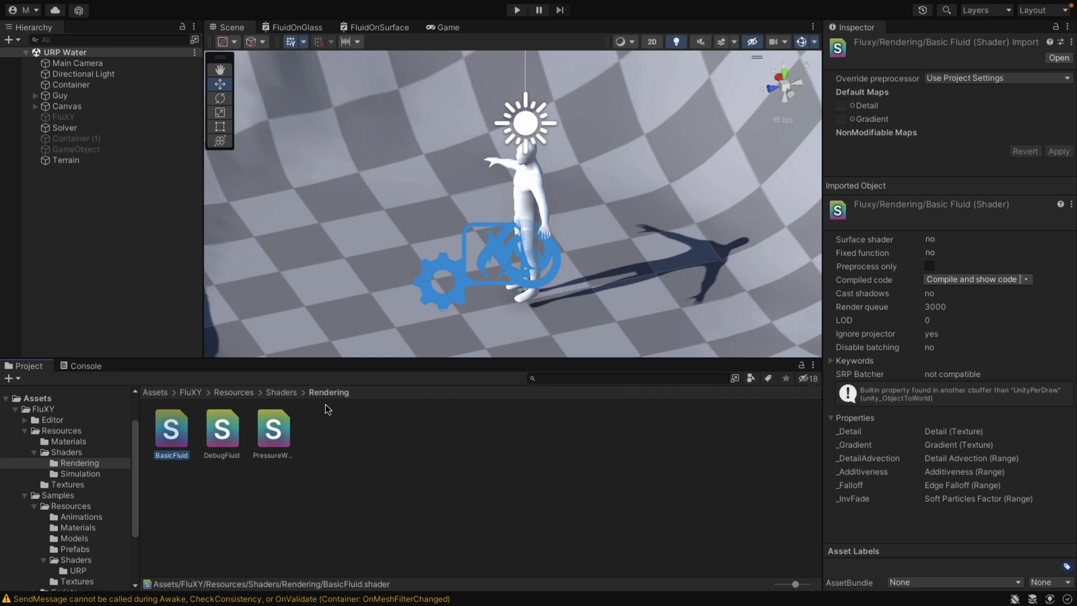
left_click(286, 395)
left_click(238, 391)
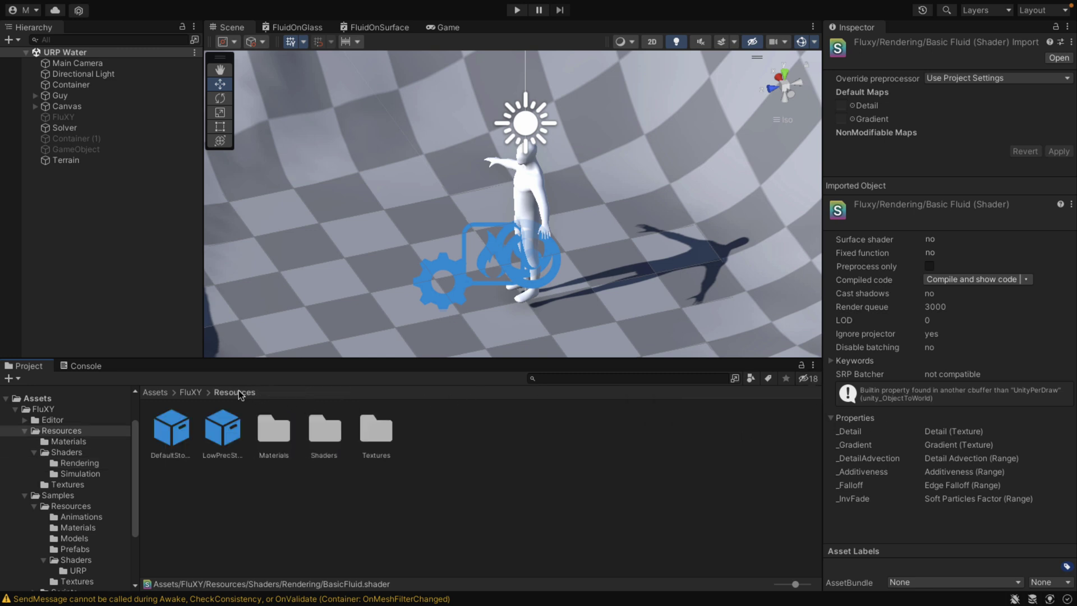
left_click(191, 393)
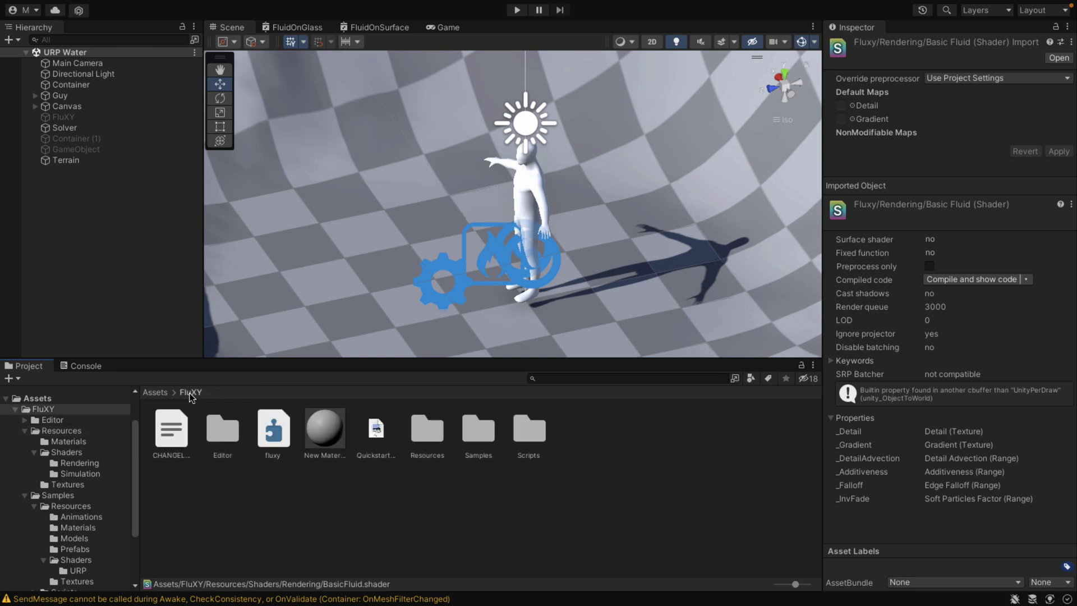
double_click(486, 428)
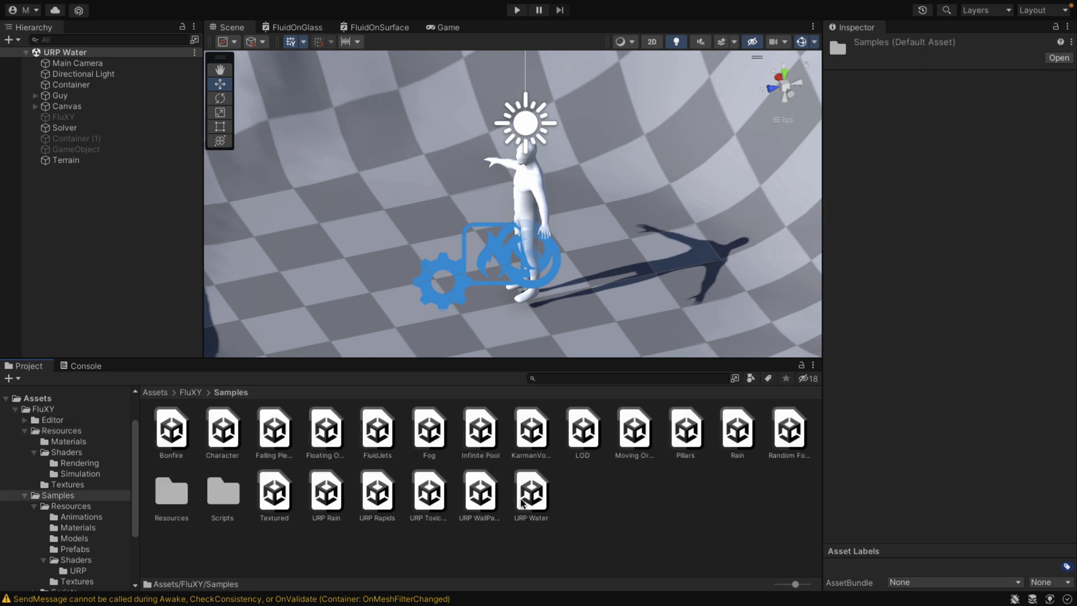
double_click(171, 492)
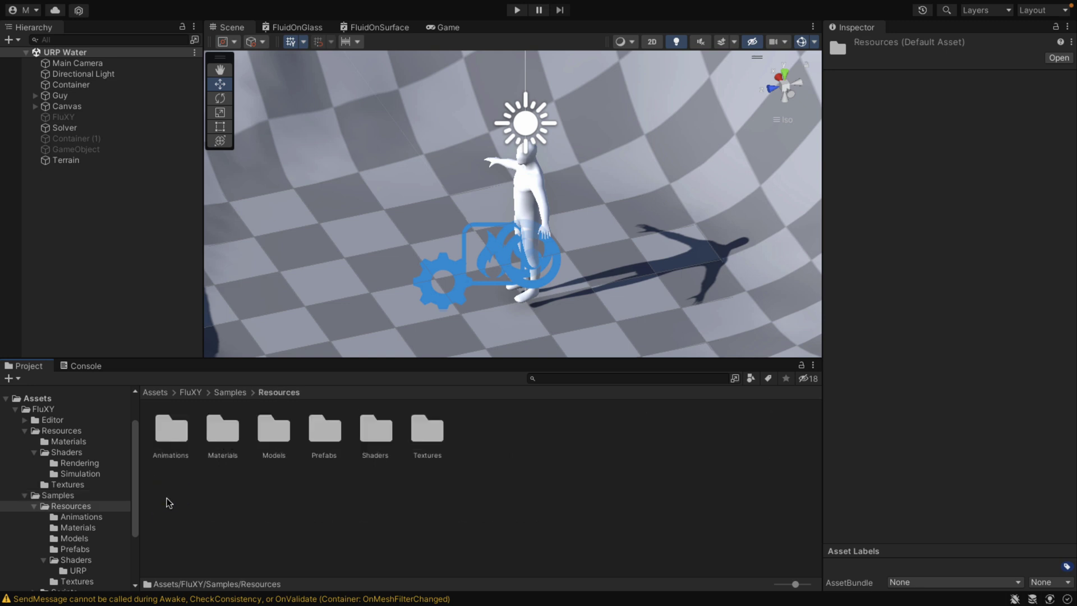
double_click(378, 430)
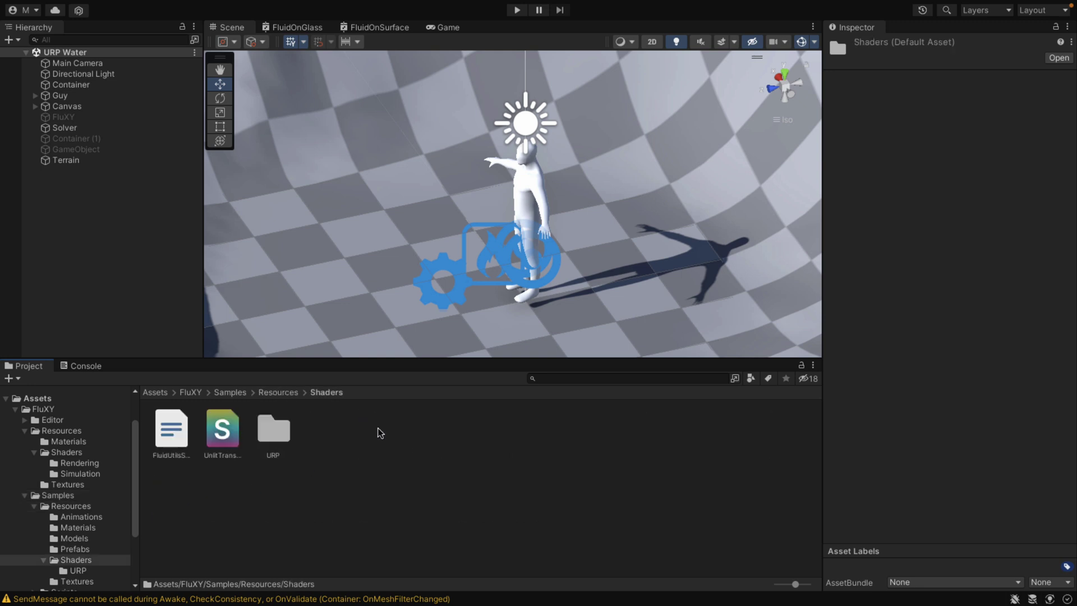
left_click(273, 437)
double_click(271, 433)
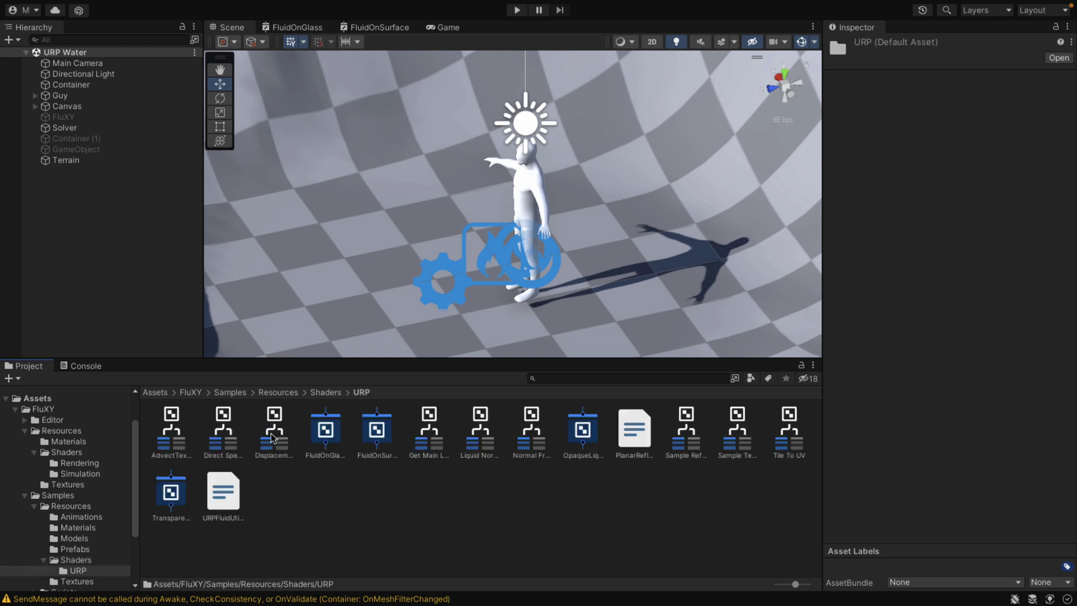
Inspect the FluidOnSurface, Liquid Normal and OpaqueLiquid graphs, then open FluidOnSurface in Shader Graph
left_click(384, 416)
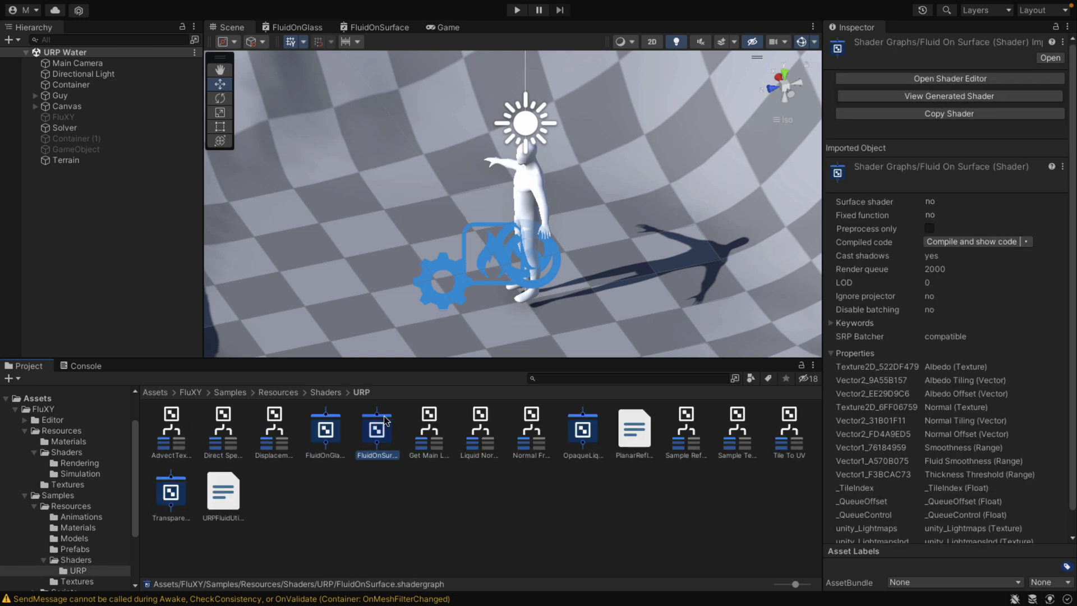
left_click(460, 430)
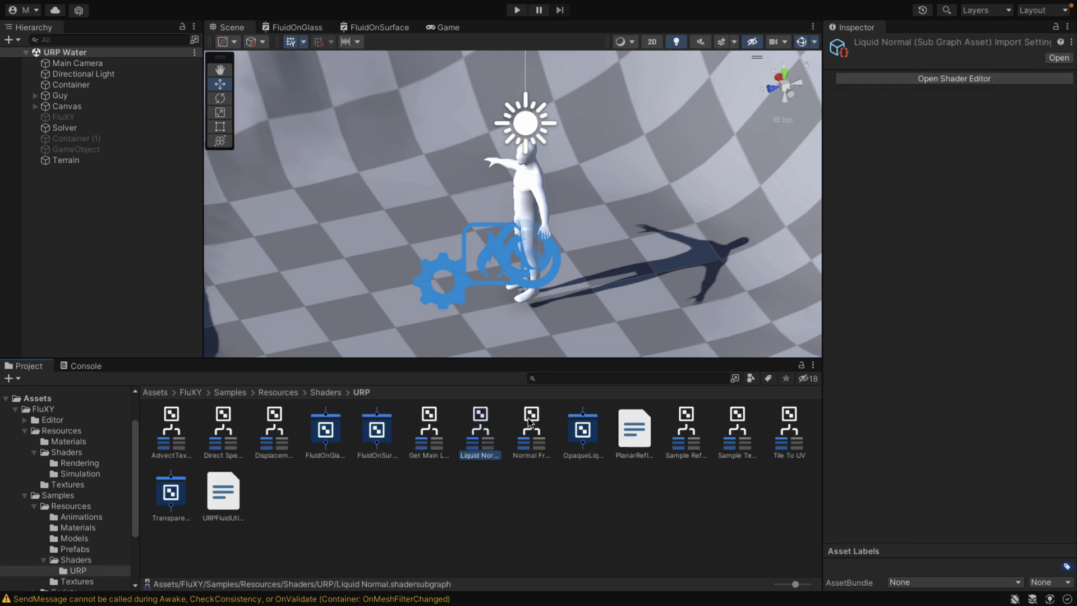
left_click(594, 427)
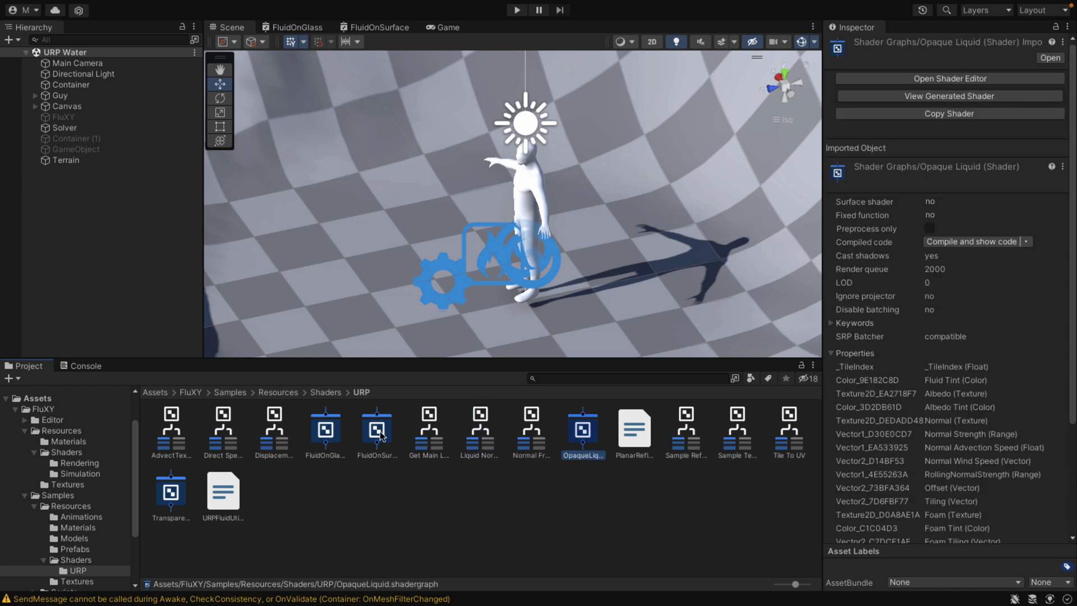
double_click(378, 432)
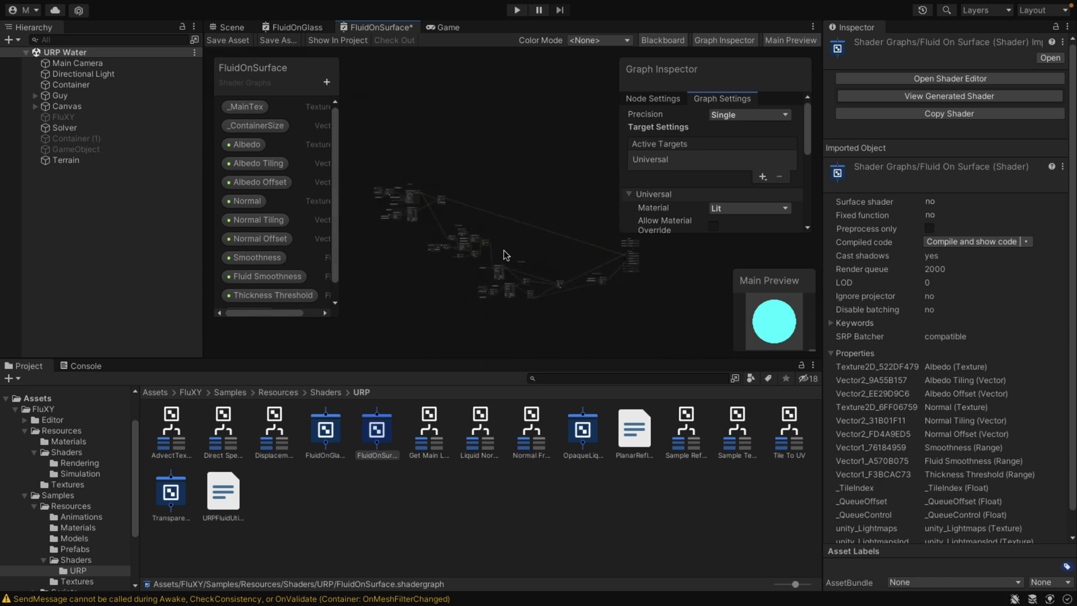
scroll(506, 255, "up", 3)
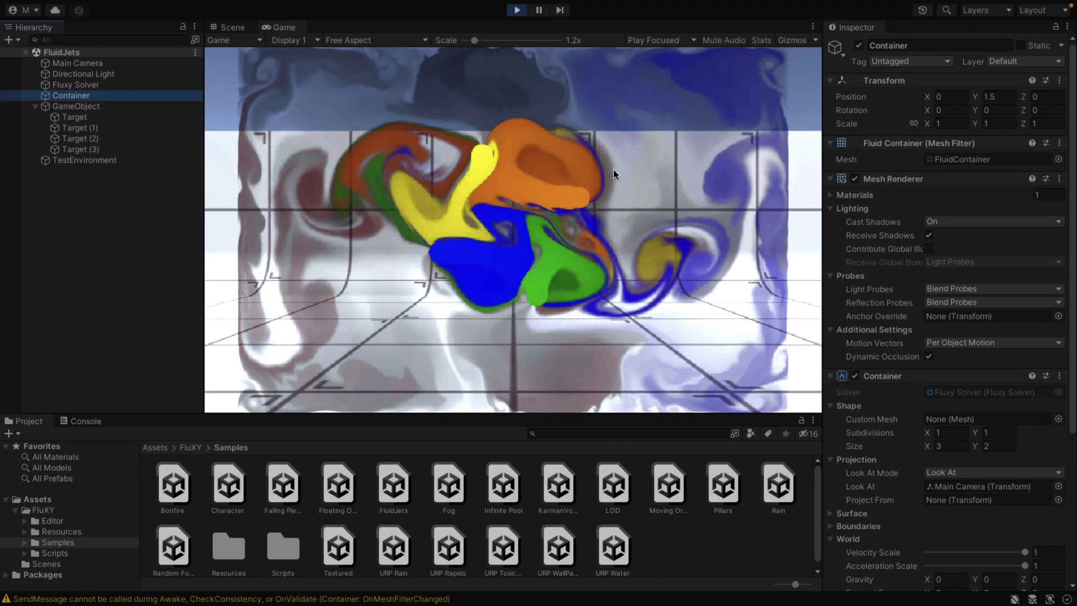
Open the Infinite Pool scene and play-test it, walking the character with W, A and S
left_click(519, 493)
double_click(518, 494)
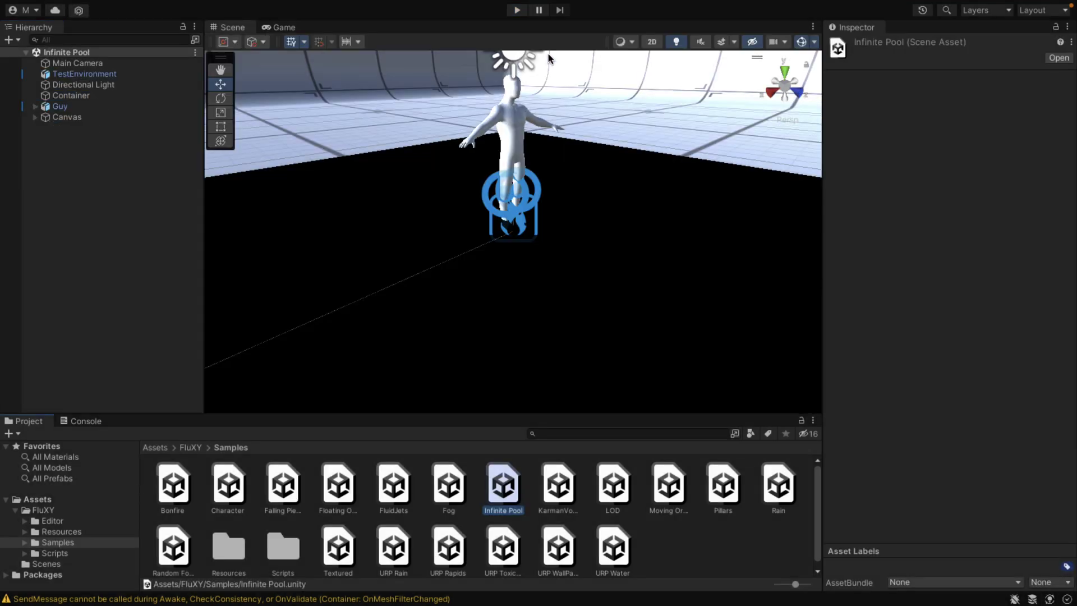
left_click(517, 11)
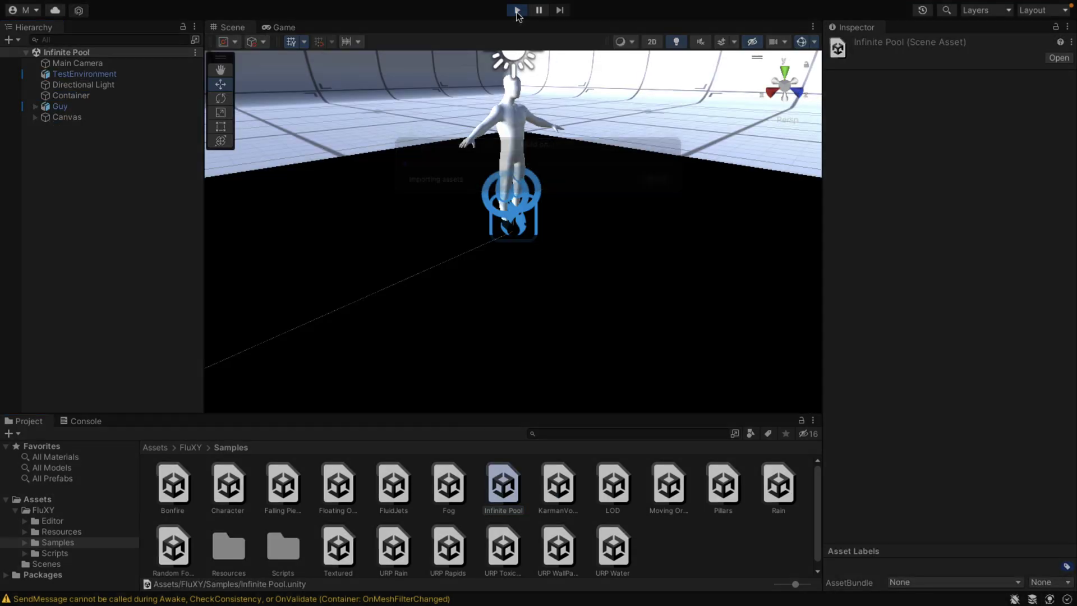
key("w")
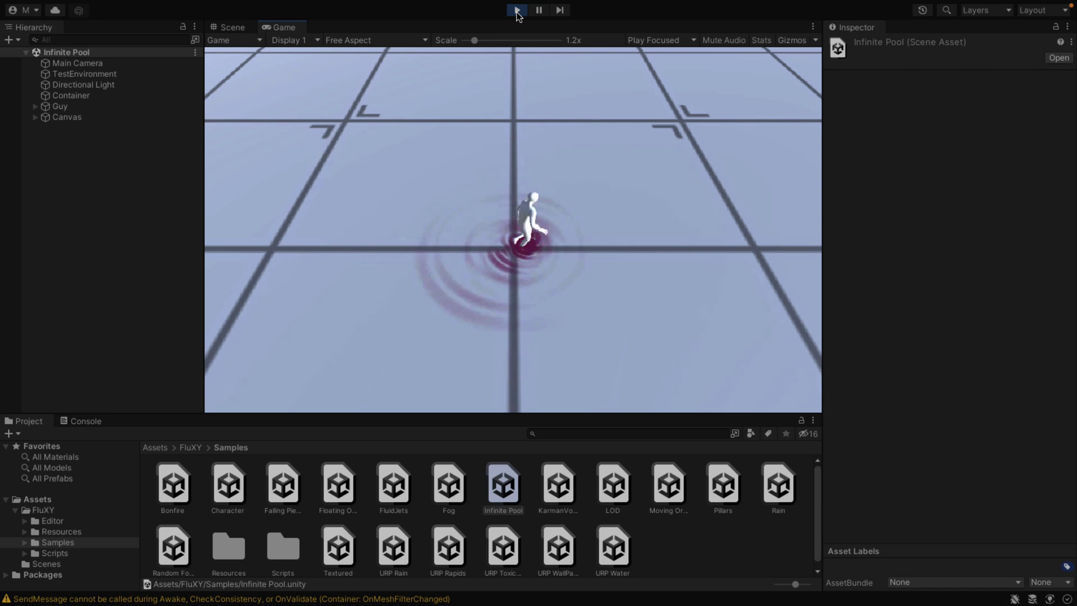
key("a")
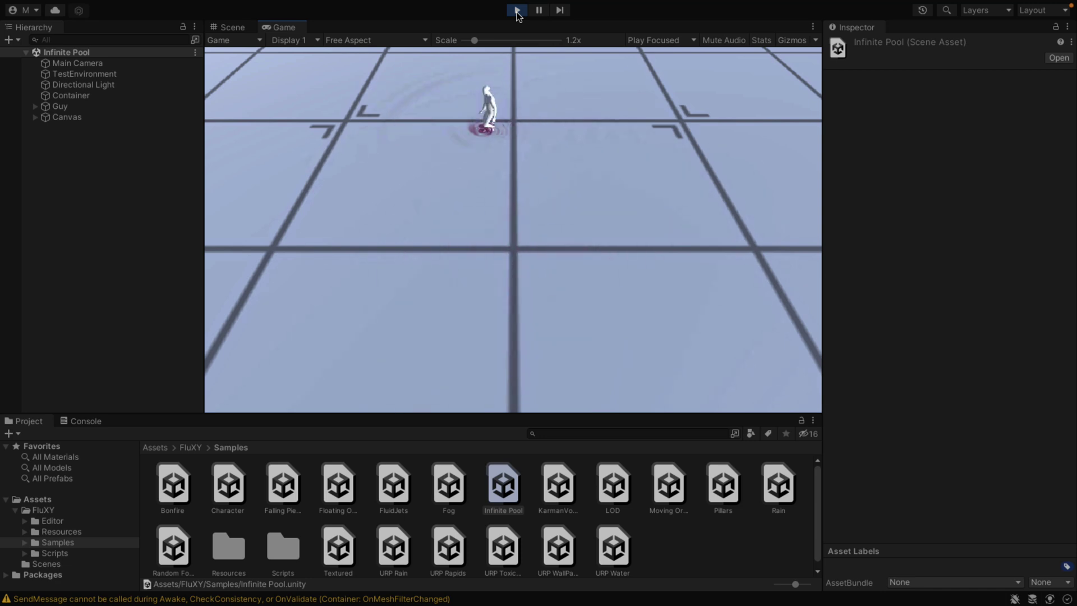
key("s")
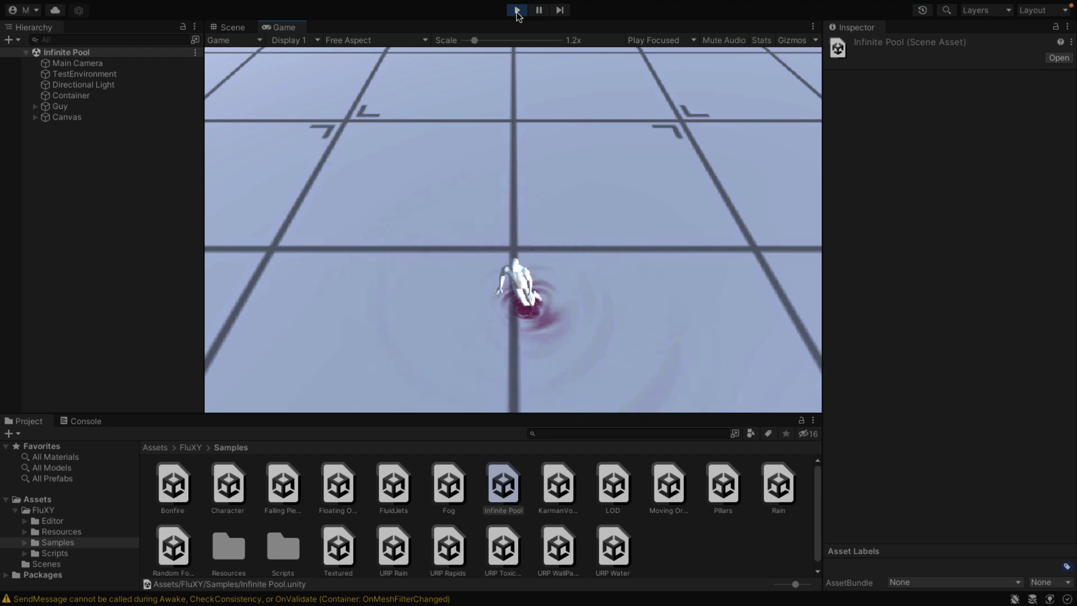
left_click(516, 11)
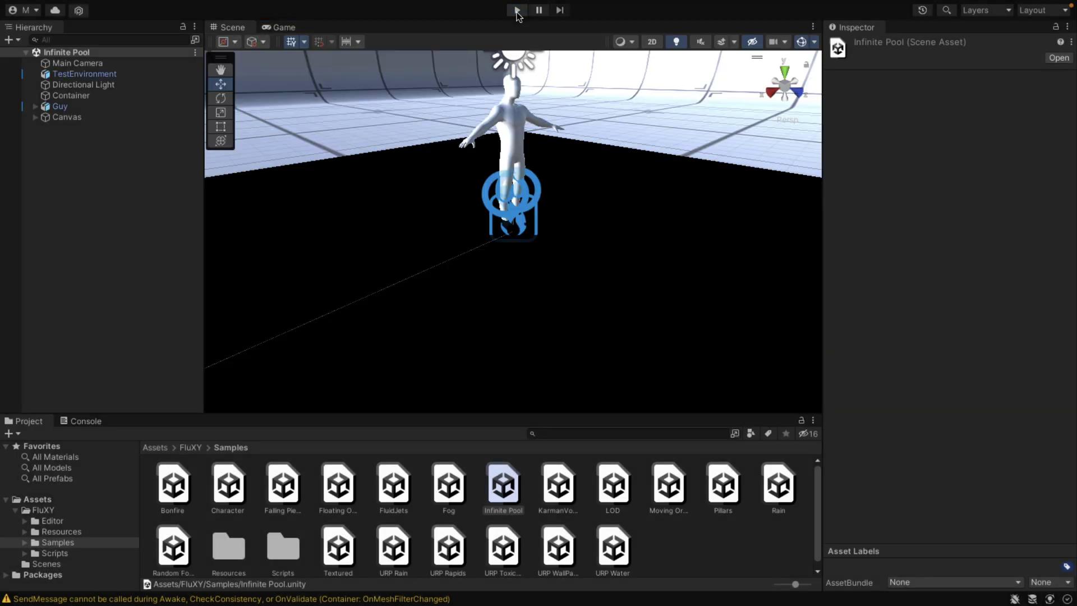
Check Guy's Move Speed Multiplier, then view the Container's pressure 0.8 and turbulence -15
left_click(61, 107)
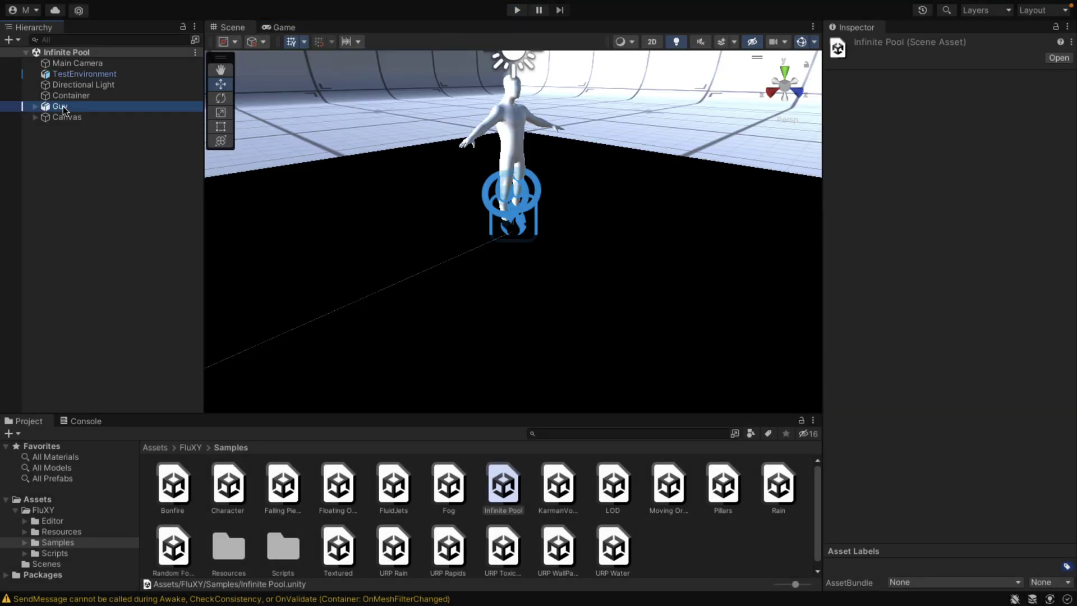
scroll(922, 311, "down", 3)
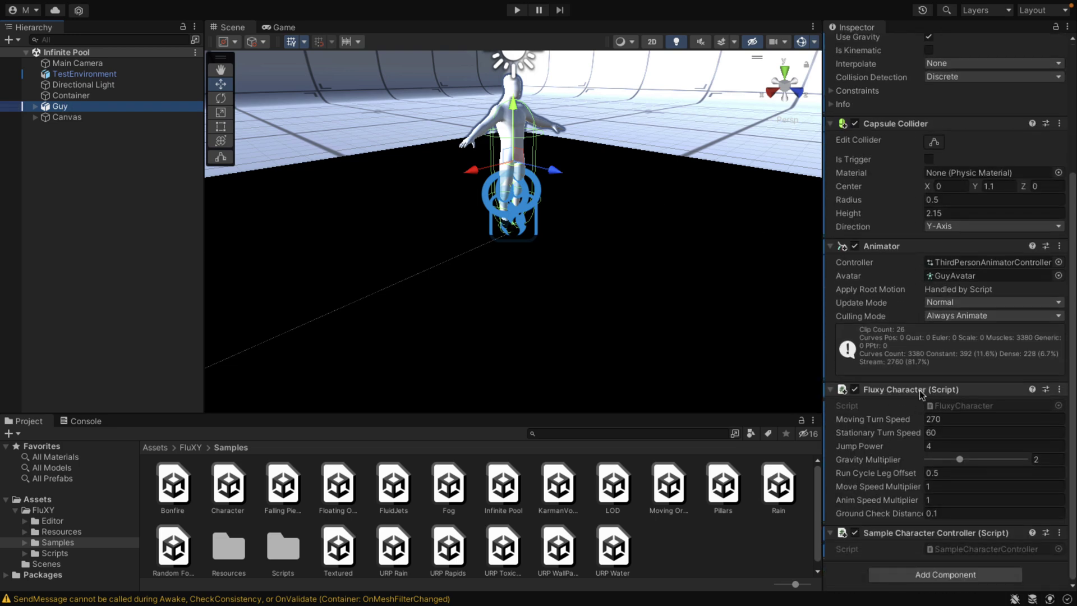
left_click(926, 486)
left_click(62, 97)
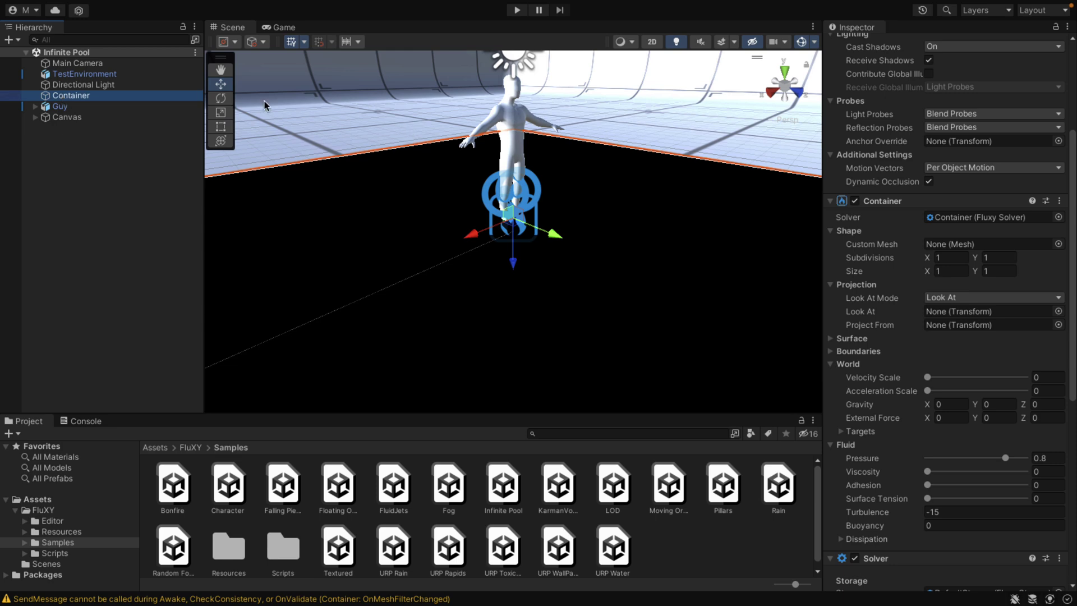
Create a new scene from the Basic (Built-in) template
mouse_move(153, 5)
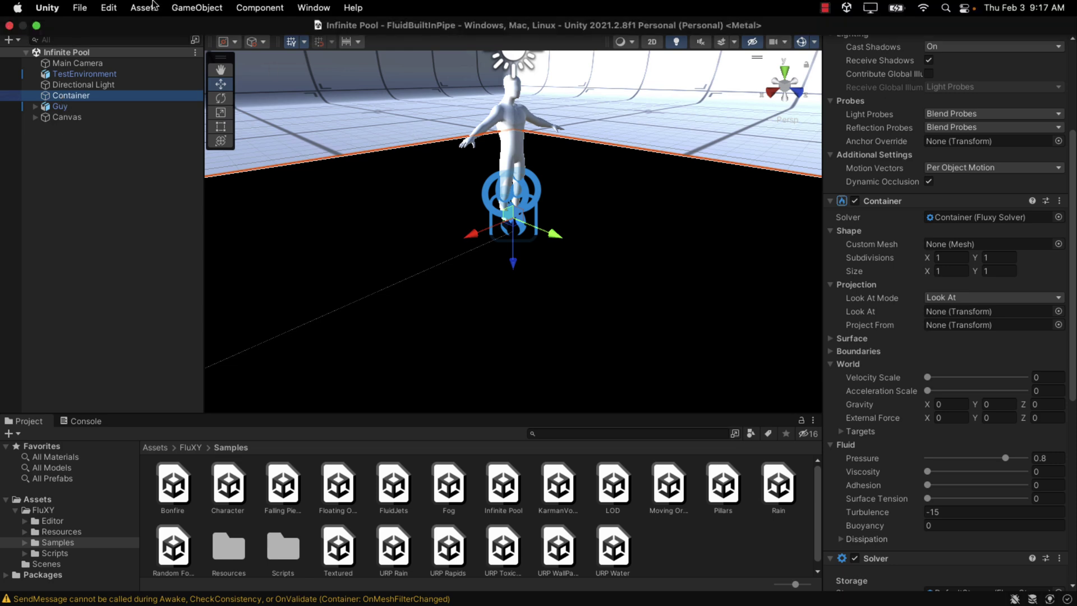
left_click(80, 8)
left_click(98, 27)
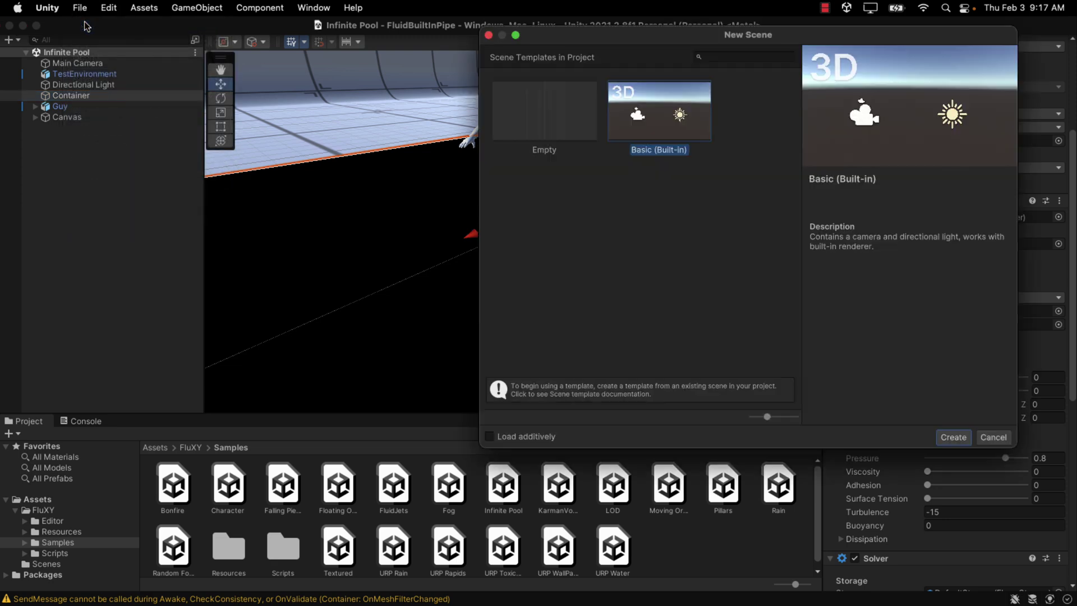
double_click(679, 115)
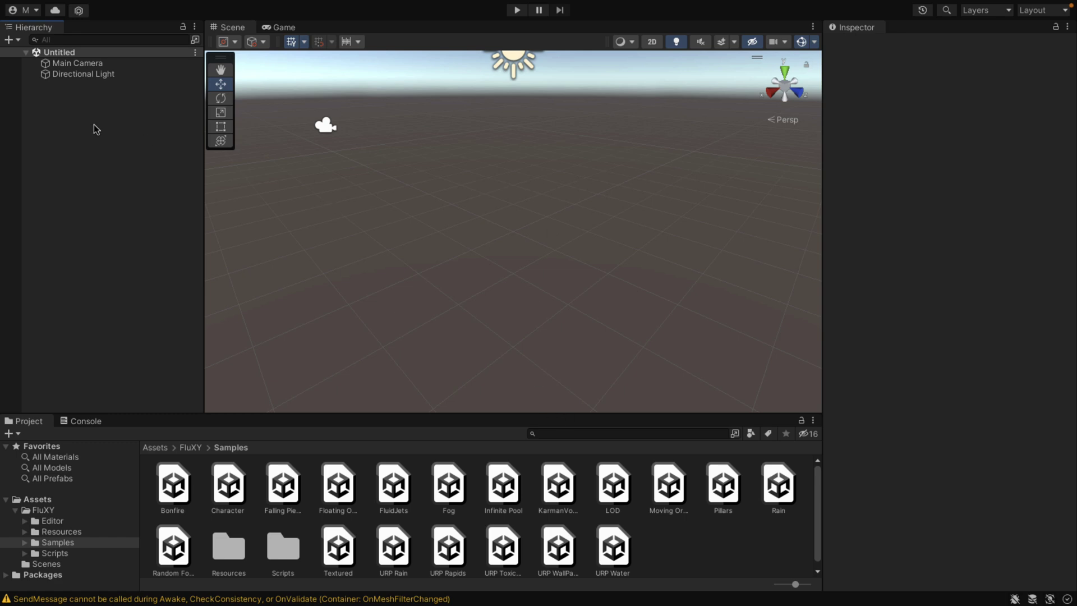
Add a FluXY Container to the scene, which also creates a linked Fluxy Solver
left_click(10, 41)
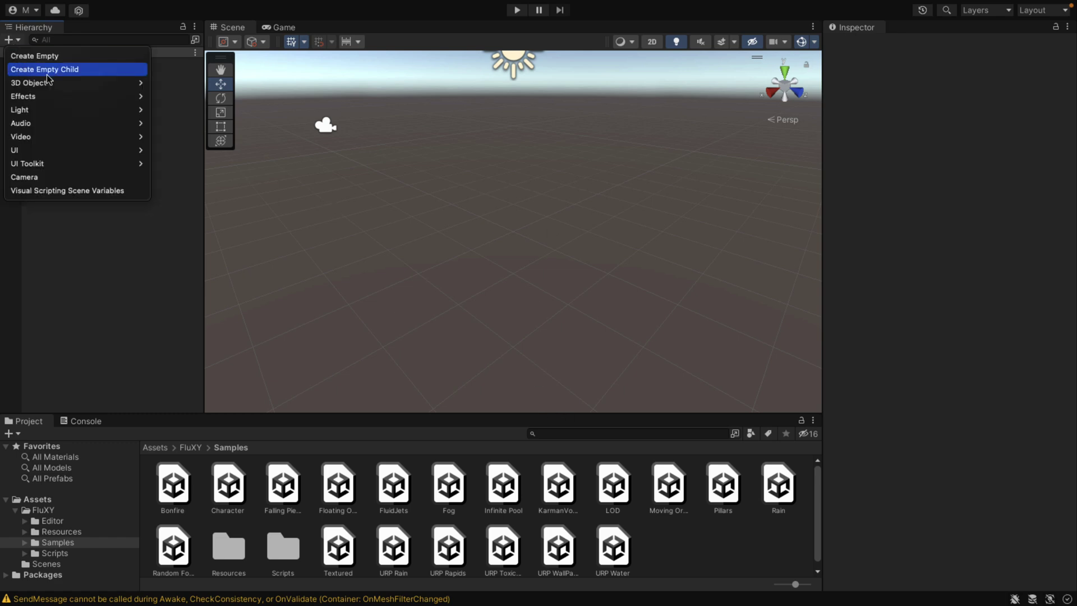
mouse_move(58, 83)
mouse_move(197, 205)
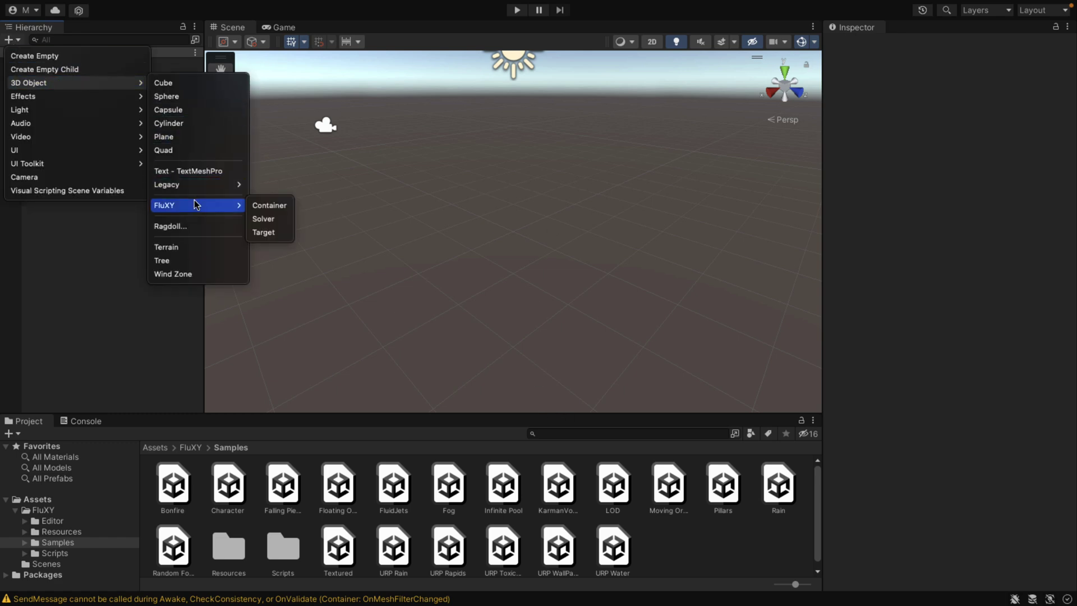
left_click(279, 205)
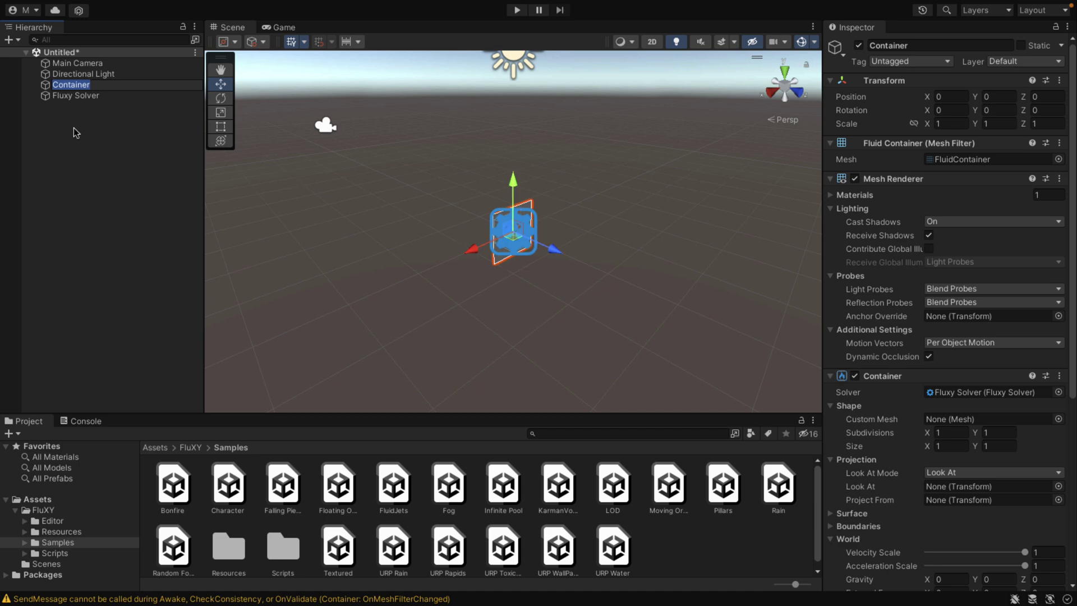
left_click(75, 86)
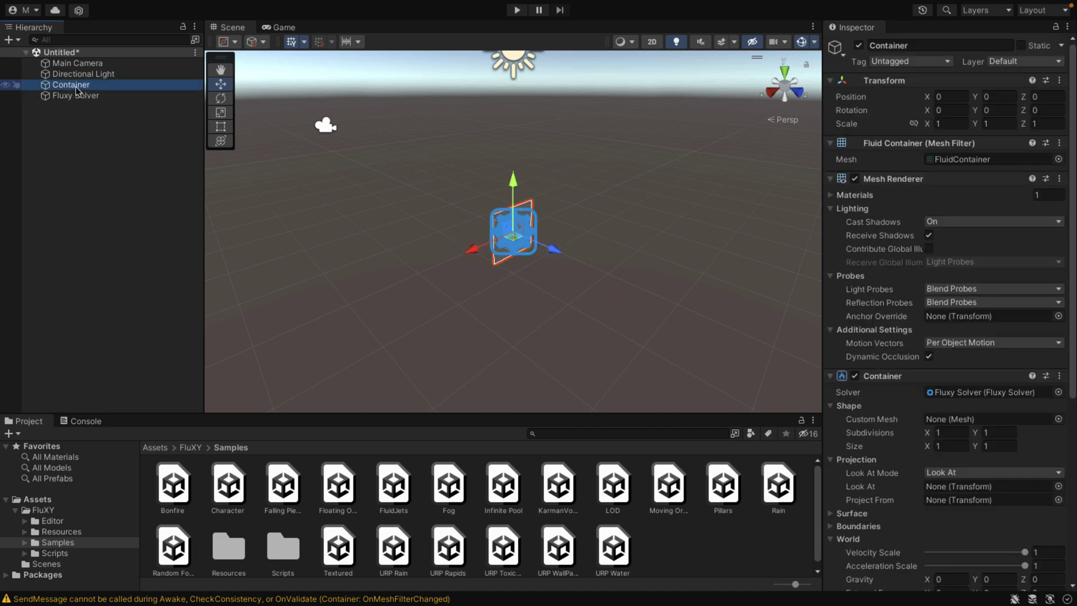
Add a FluXY Target with the Splat material as a child of the Container
right_click(77, 89)
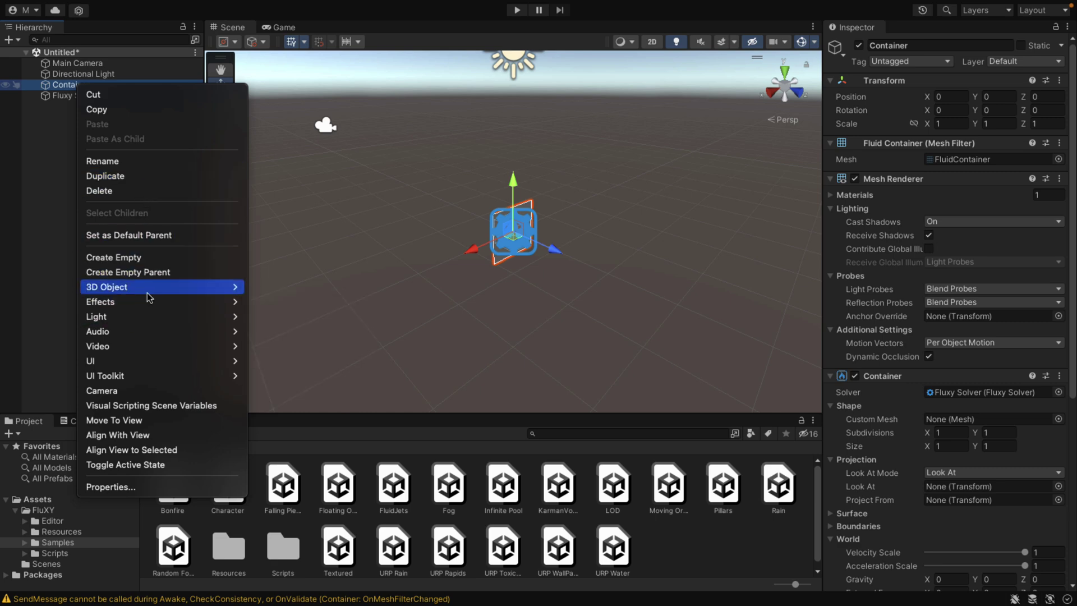
mouse_move(149, 297)
mouse_move(282, 423)
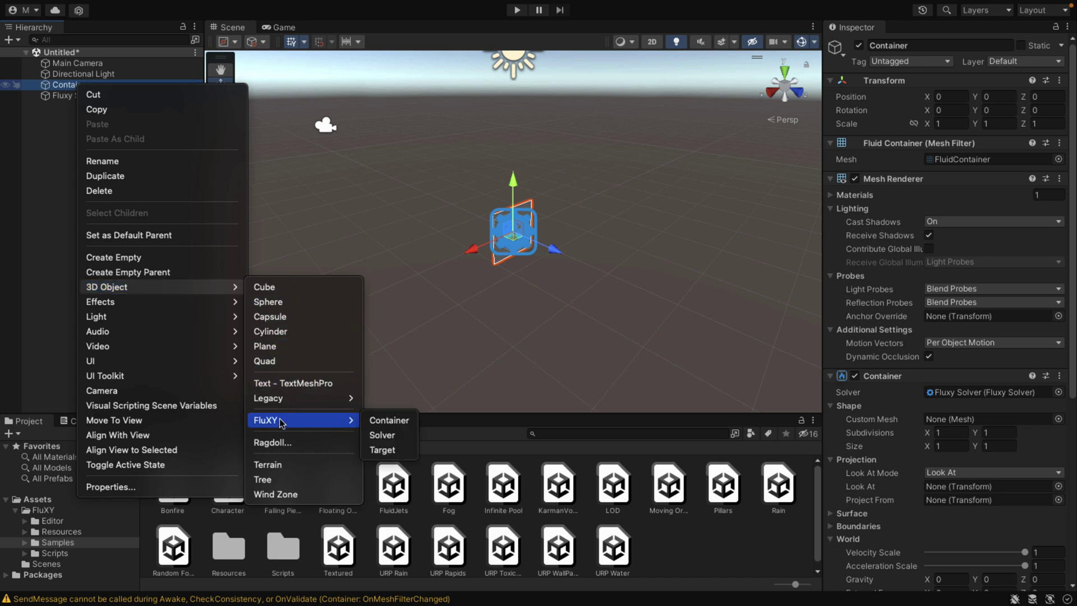
left_click(383, 450)
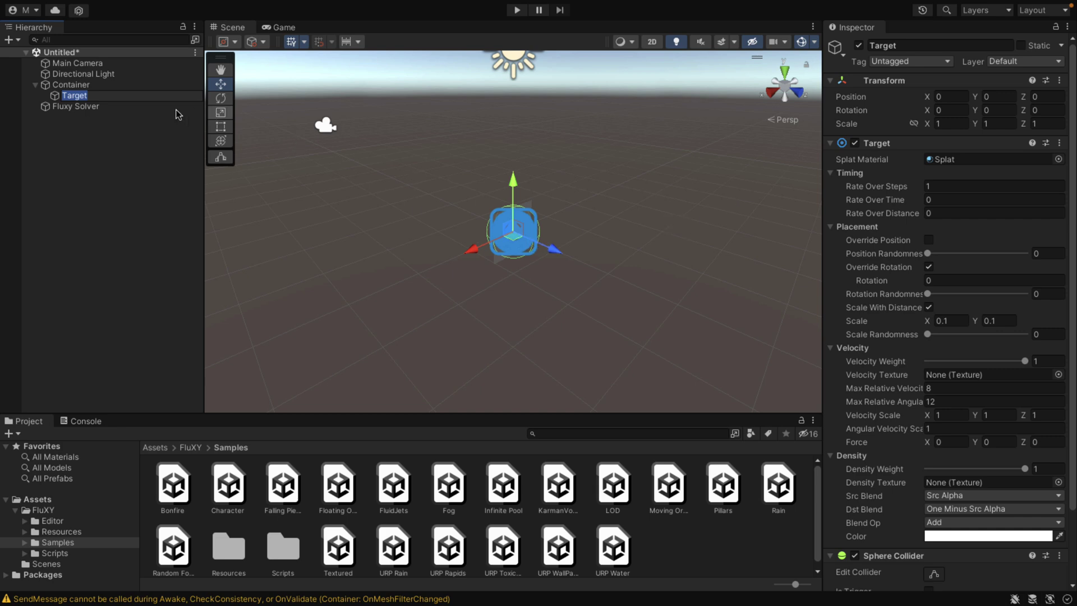
left_click(93, 73)
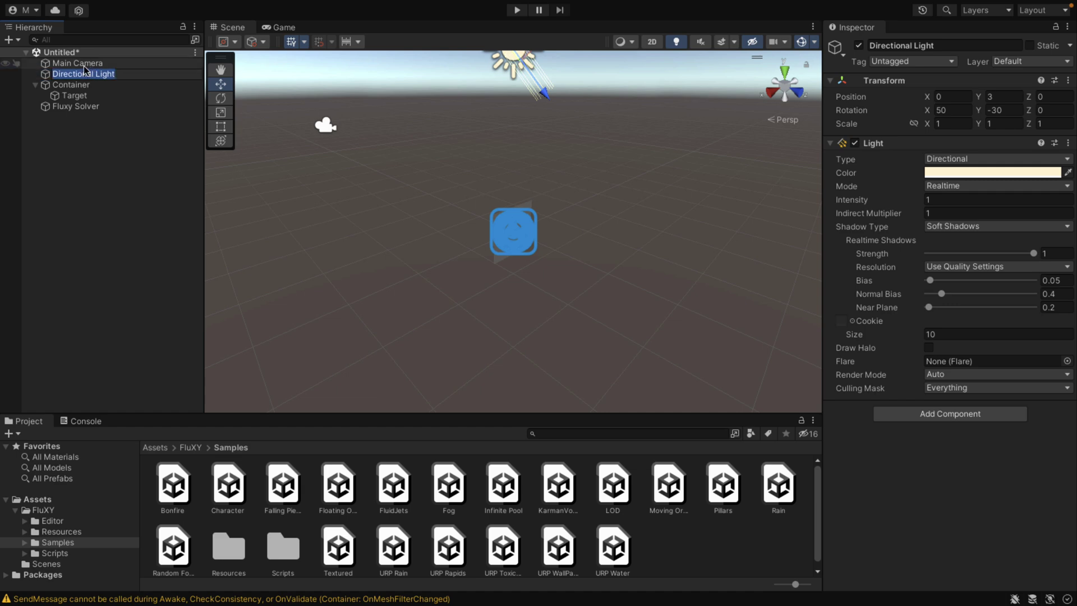
Move the Main Camera close to the Target (Y -0.02, Z -0.63) and play the scene
left_click(85, 64)
left_click_drag(343, 131, 523, 245)
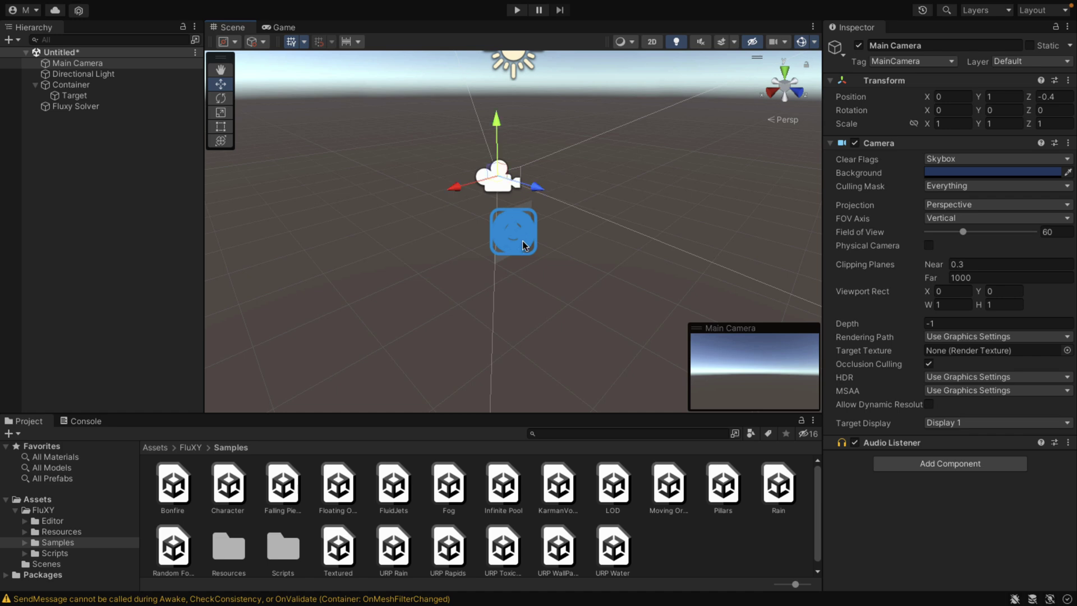
left_click_drag(501, 123, 497, 178)
left_click_drag(536, 246, 527, 247)
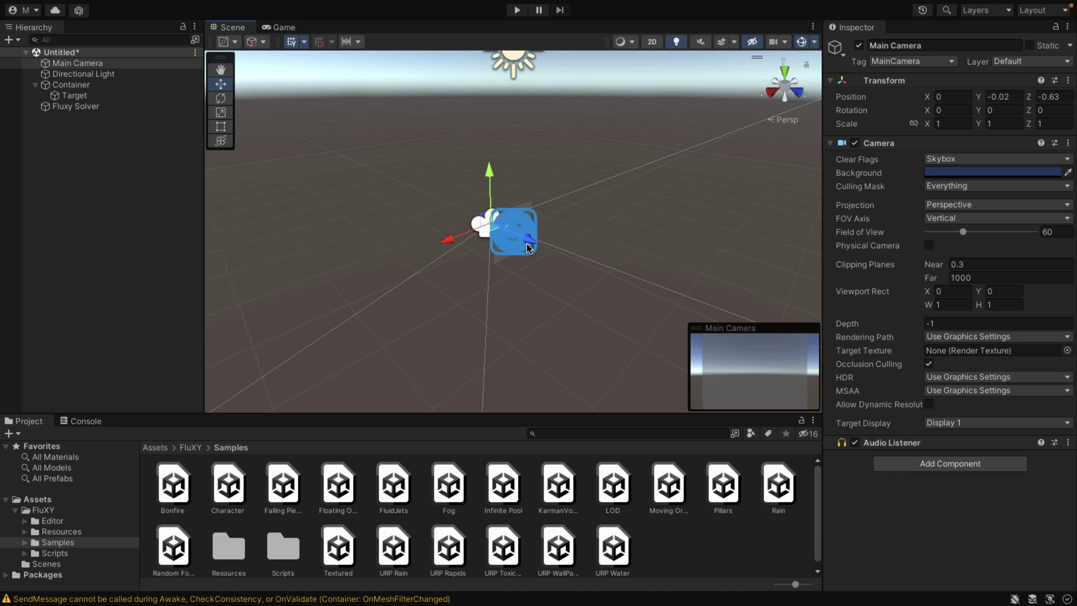
left_click(517, 11)
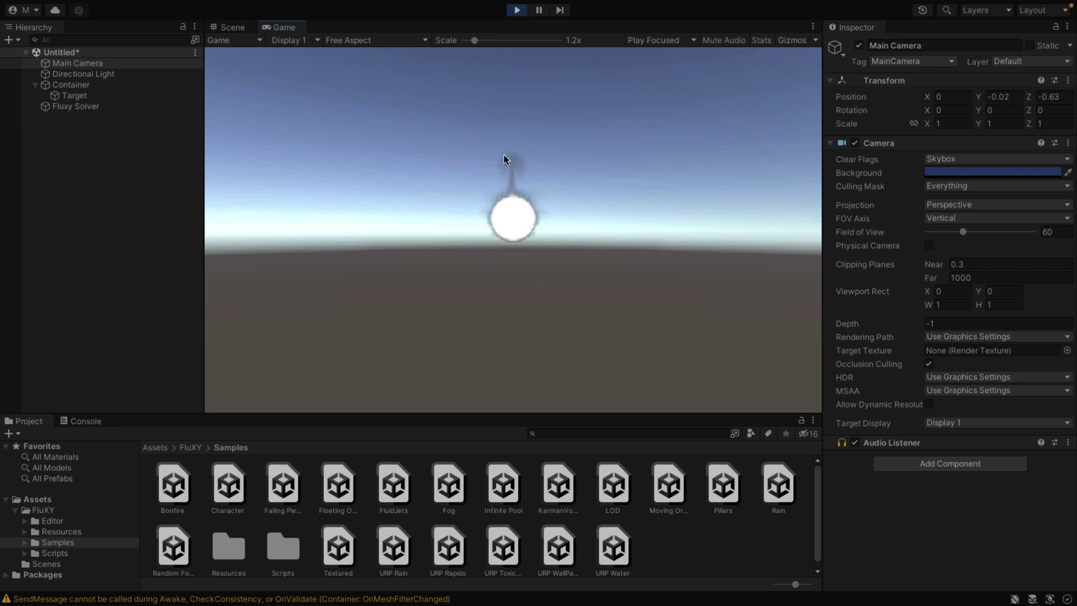
Set the Target's density colour to red (F30000), then open the Rain sample scene
left_click(68, 97)
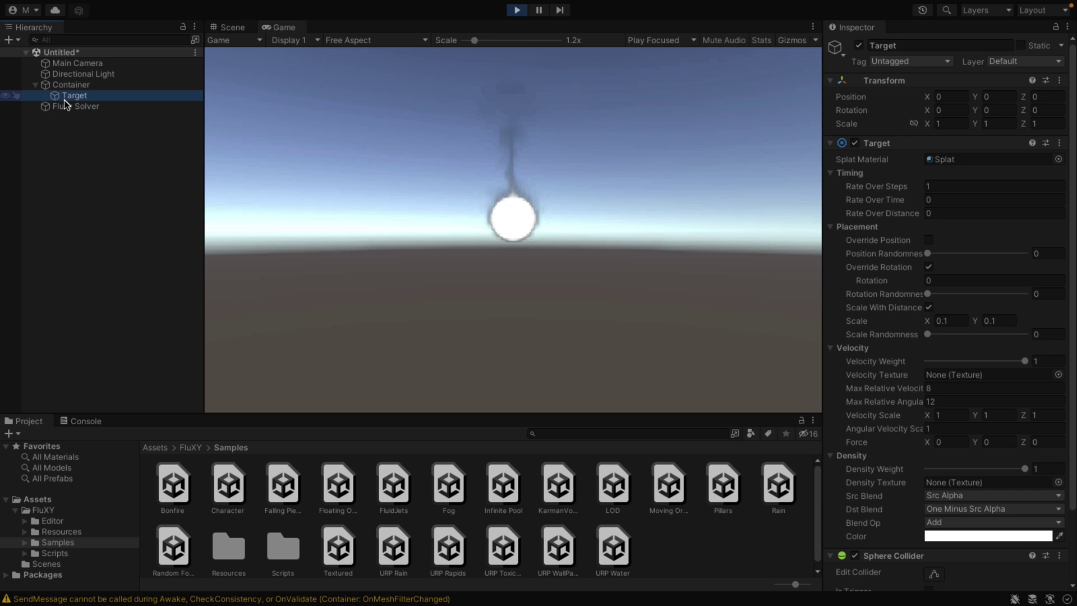
left_click(987, 535)
left_click_drag(981, 433, 1034, 358)
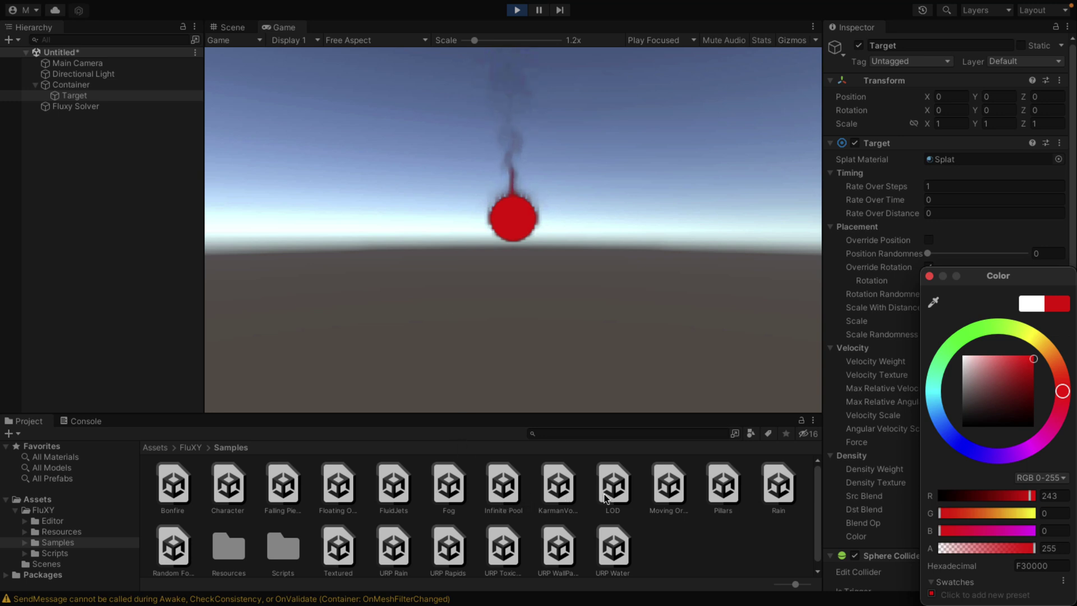
double_click(780, 487)
Discard the test scene changes, play the Rain sample, and set the game view scale to 1x
left_click(557, 280)
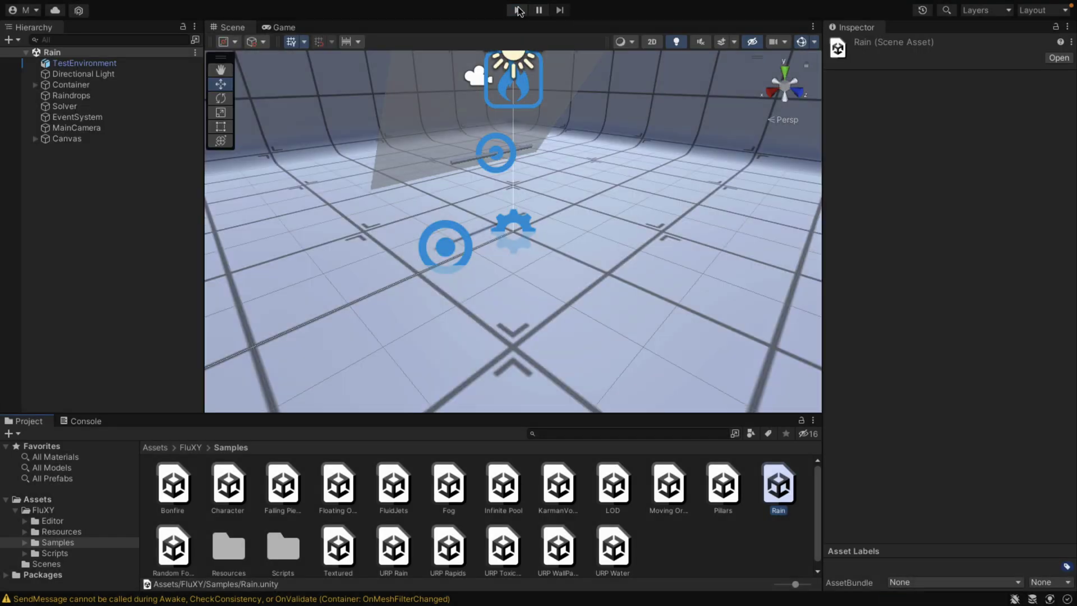
left_click(517, 10)
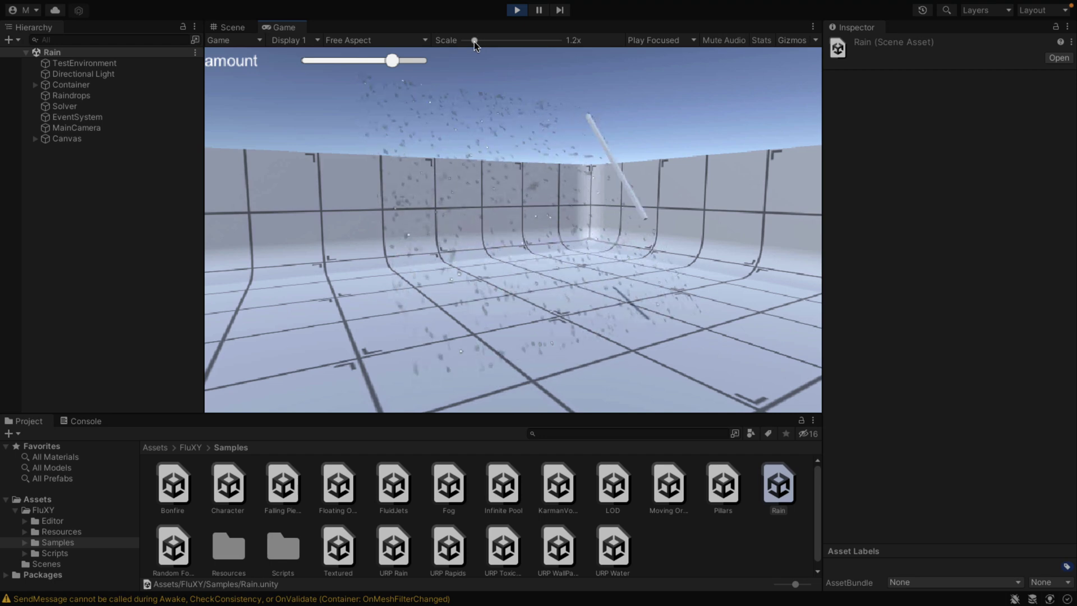
left_click_drag(474, 41, 467, 42)
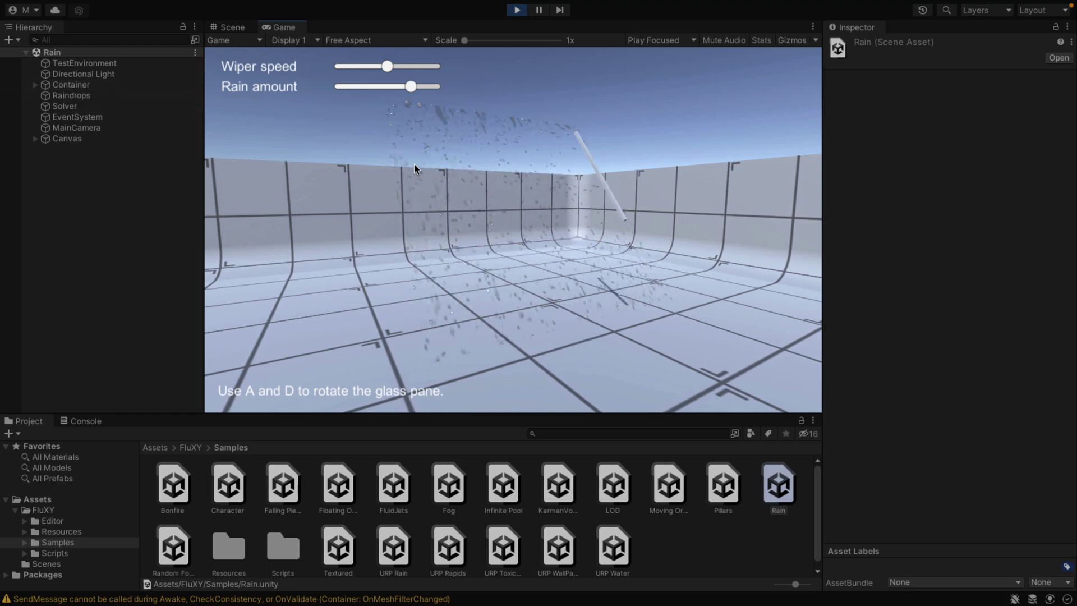
Inspect the Container's fluid settings down to its BasicFluid material shader
left_click(51, 84)
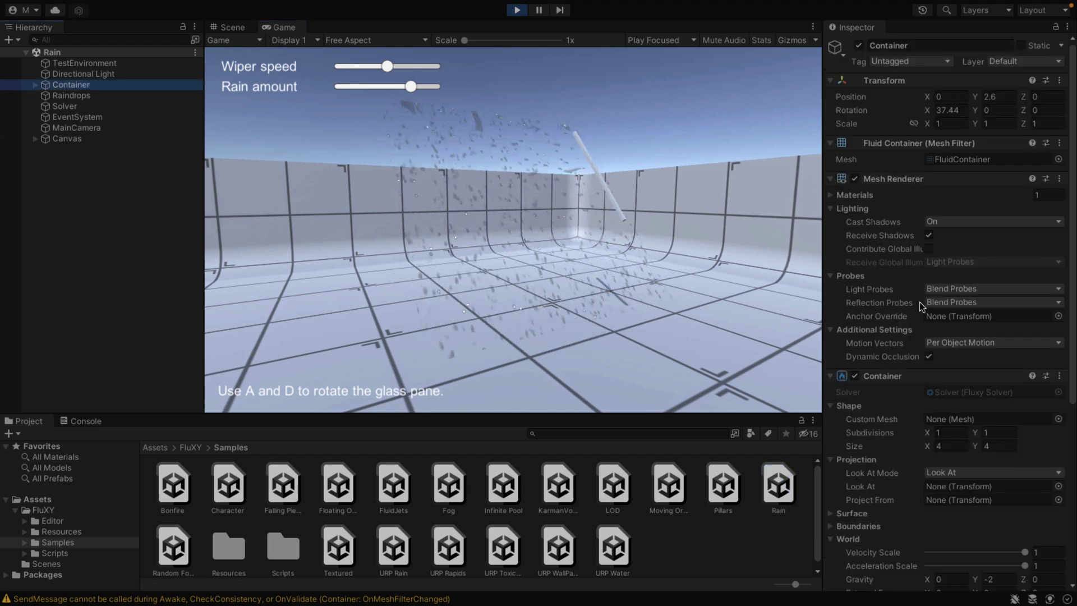
scroll(920, 301, "down", 1)
scroll(920, 301, "down", 10)
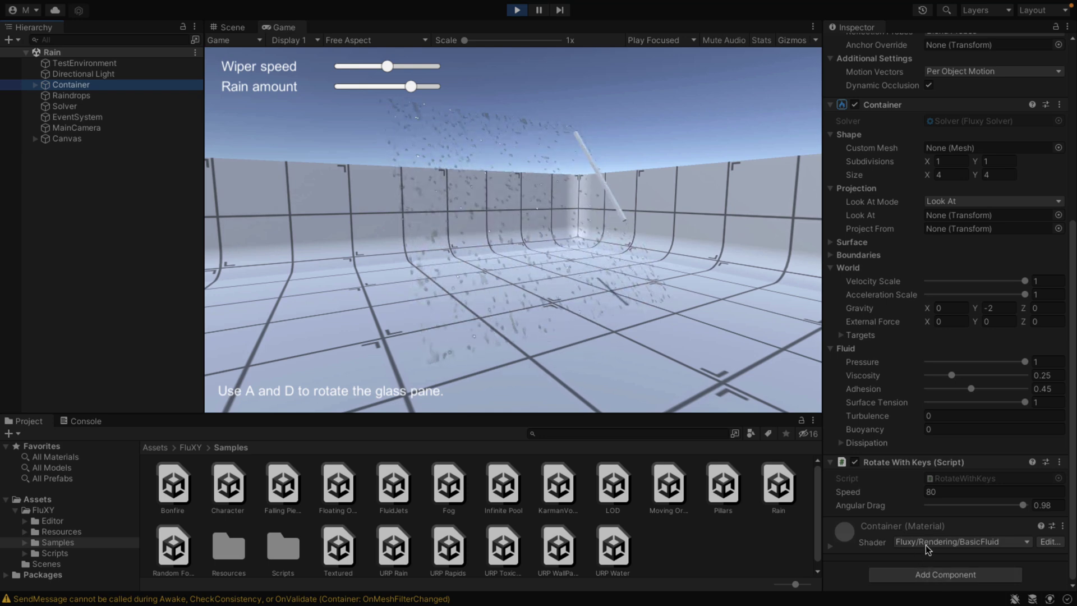
left_click(981, 541)
left_click(931, 438)
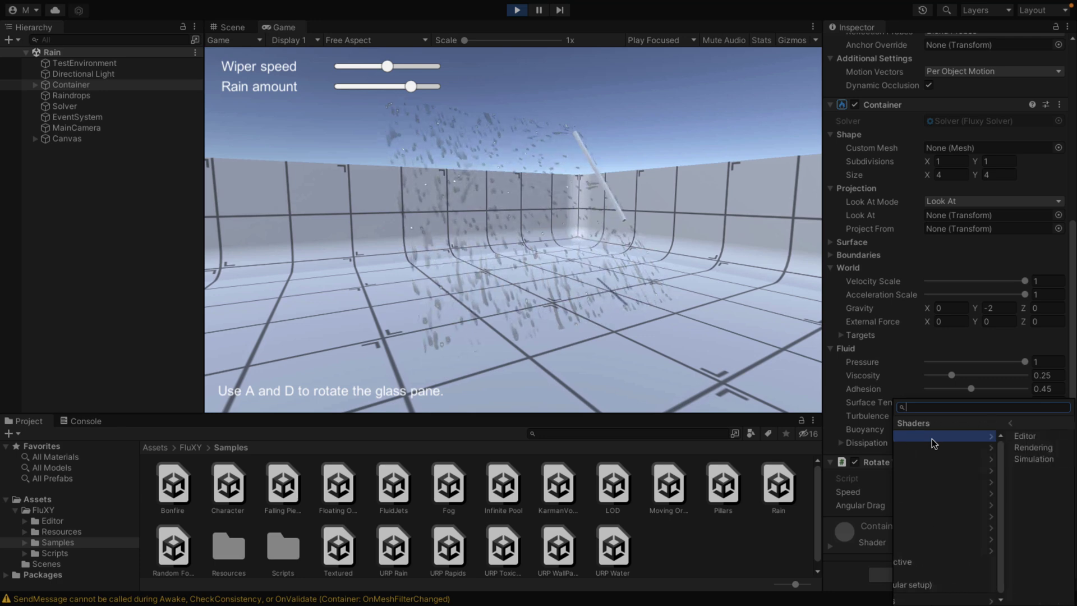
left_click(923, 446)
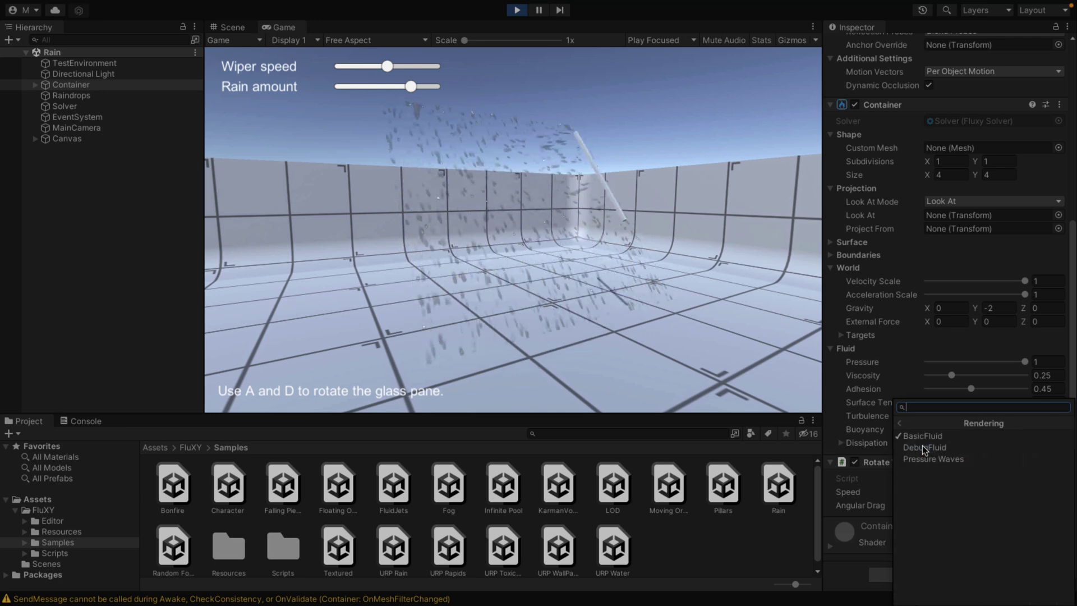
left_click(931, 459)
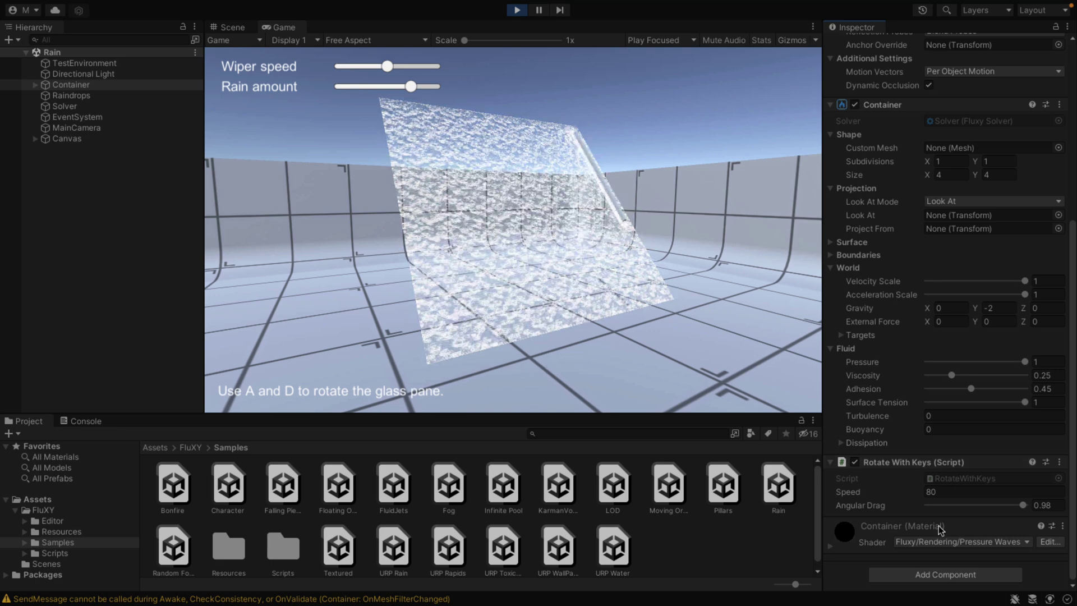
left_click(973, 542)
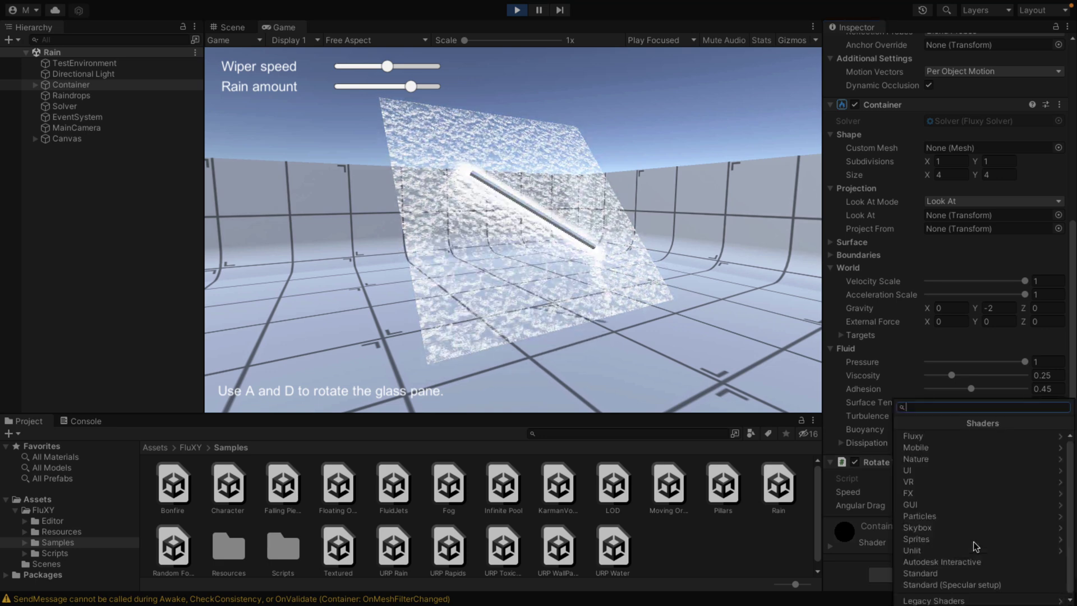
left_click(928, 438)
left_click(938, 437)
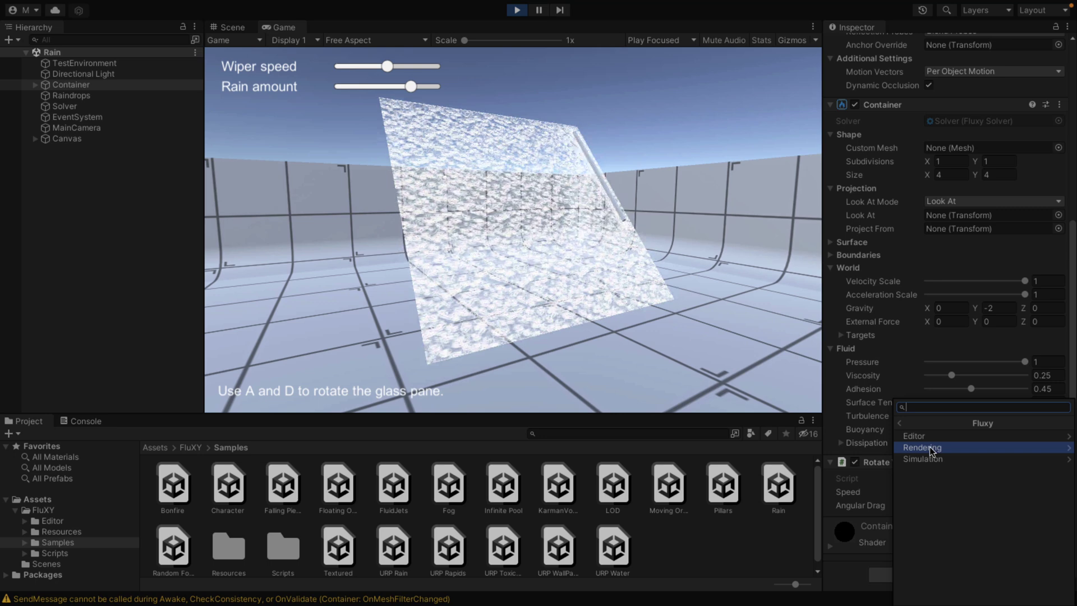
left_click(931, 437)
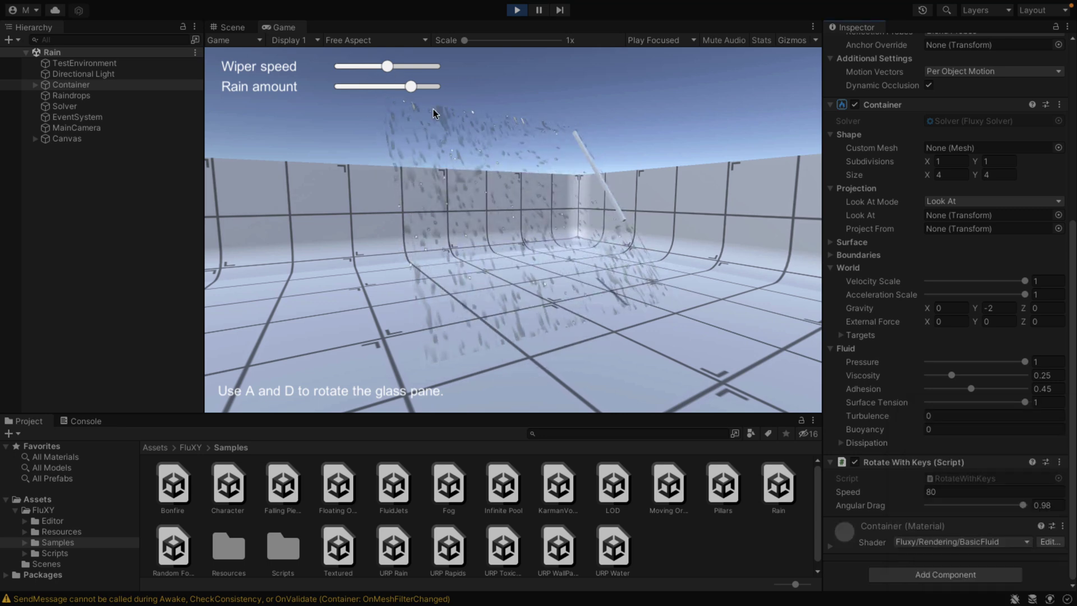
left_click(75, 96)
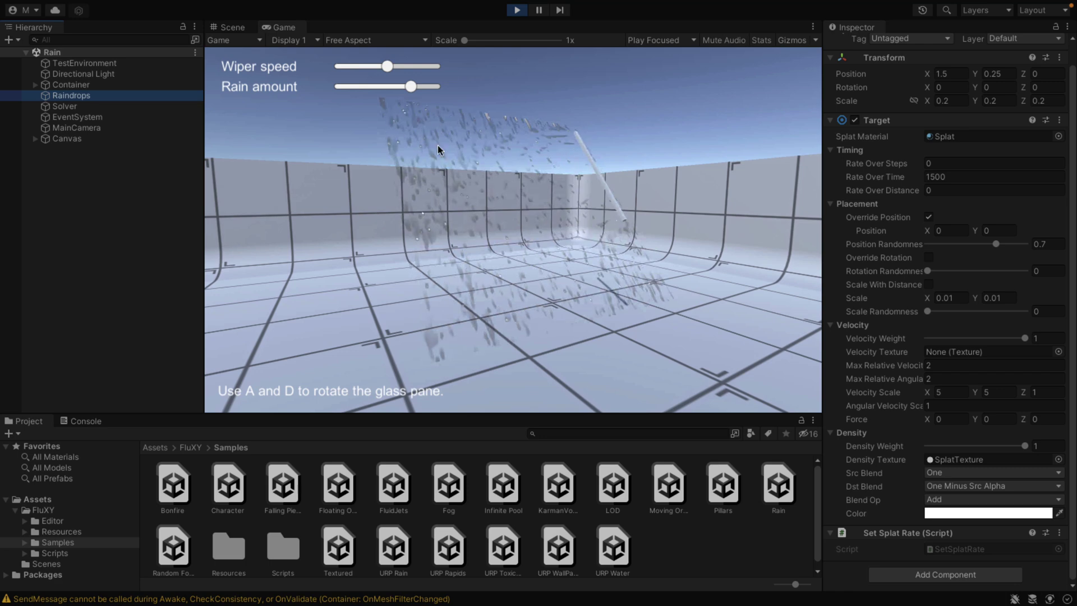
Max the rain amount (Rate Over Time 2000), speed up the wiper, and inspect WiperArm's Animator
left_click(412, 86)
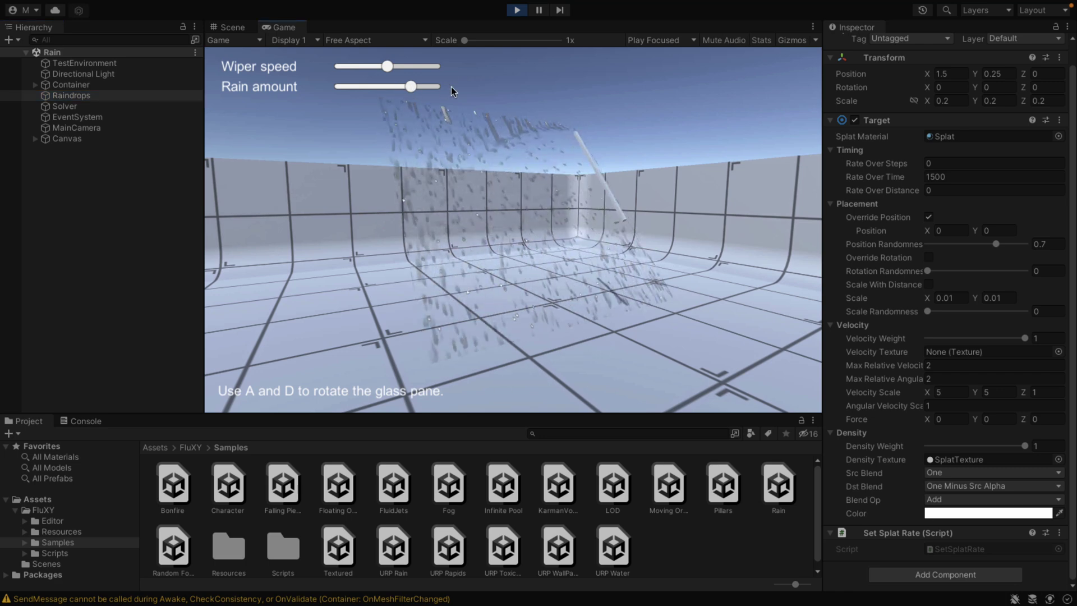
left_click_drag(426, 86, 438, 86)
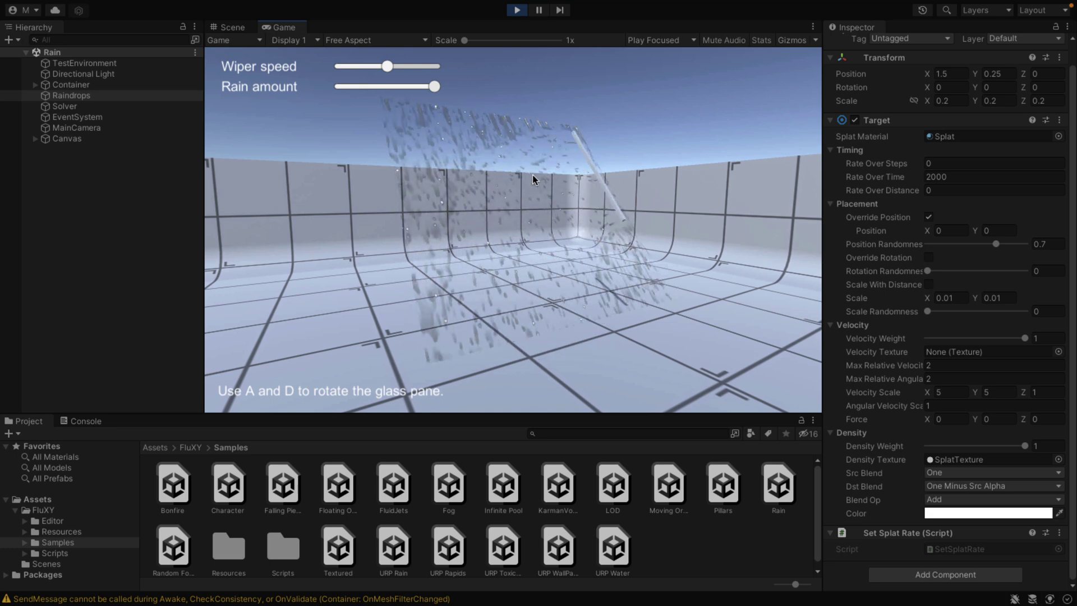
left_click_drag(386, 68, 433, 68)
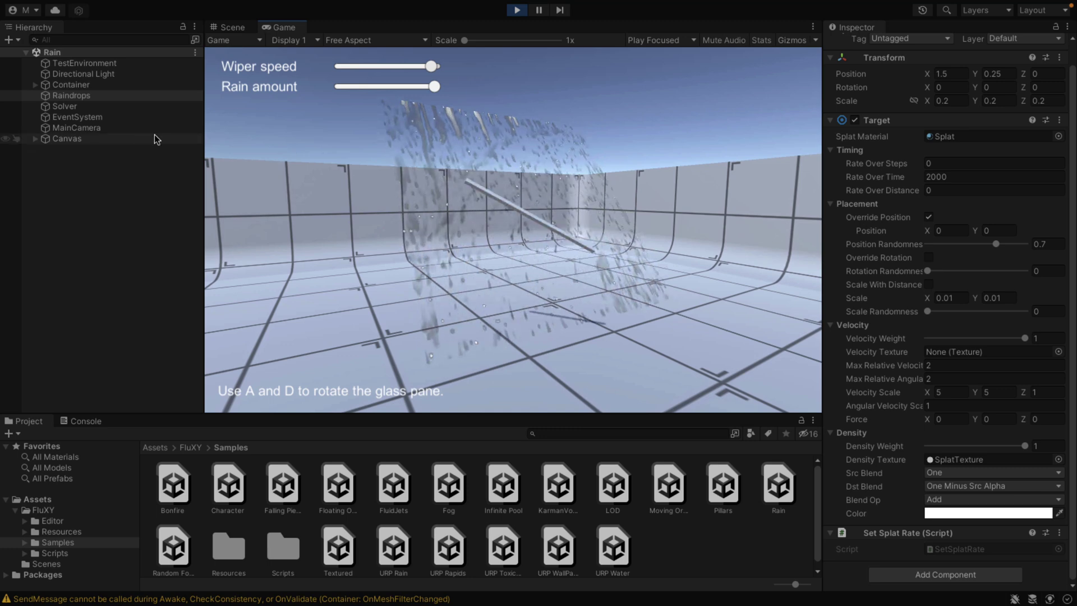
left_click(35, 85)
left_click(72, 96)
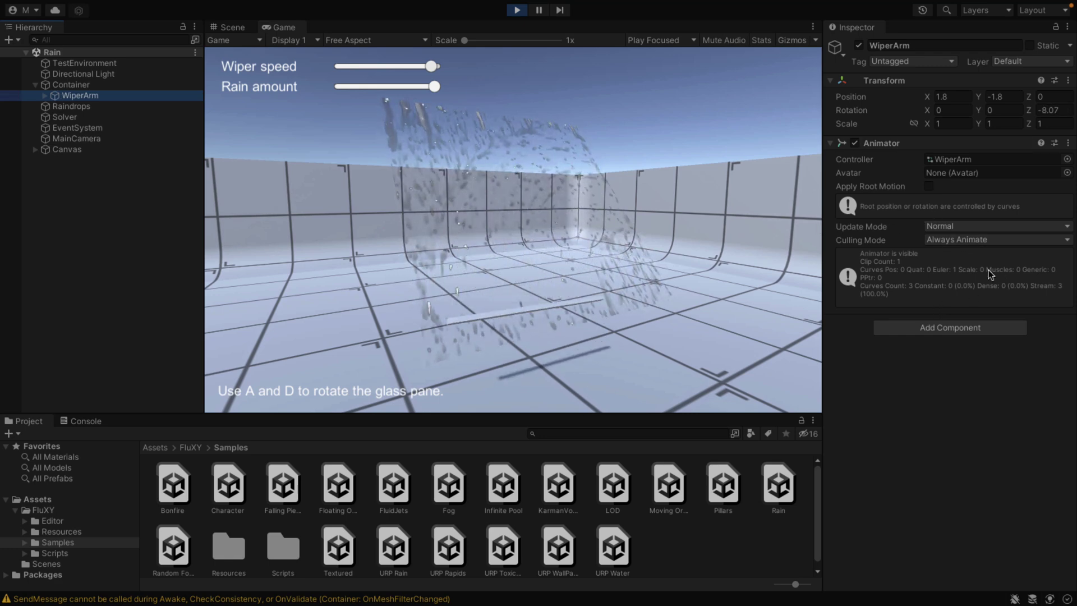
Review the Container's Inspector settings, then open the Bonfire sample scene
left_click(70, 84)
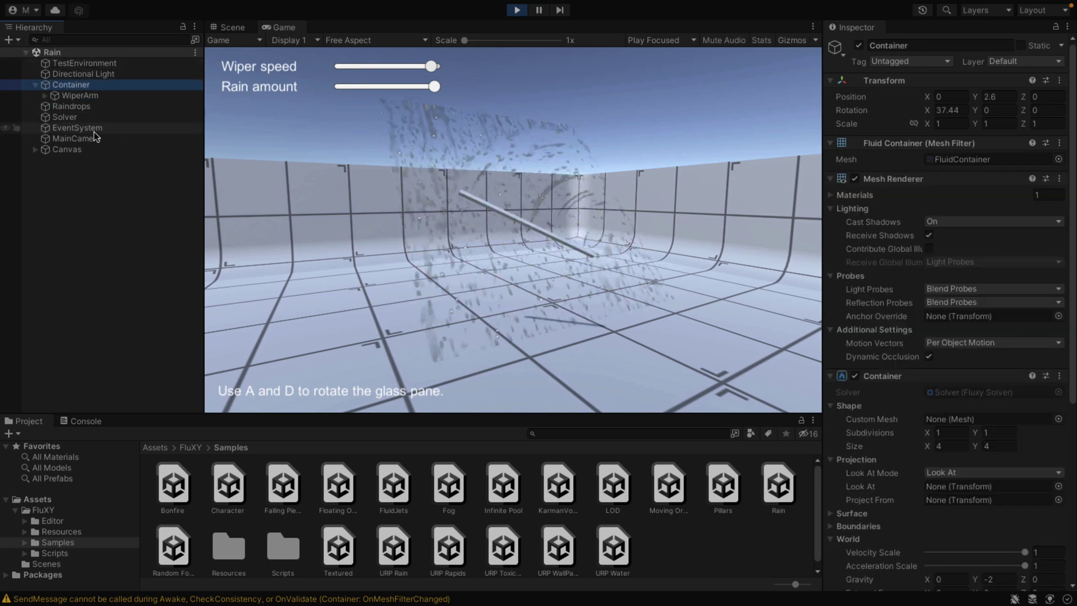
scroll(824, 283, "down", 3)
scroll(844, 464, "down", 6)
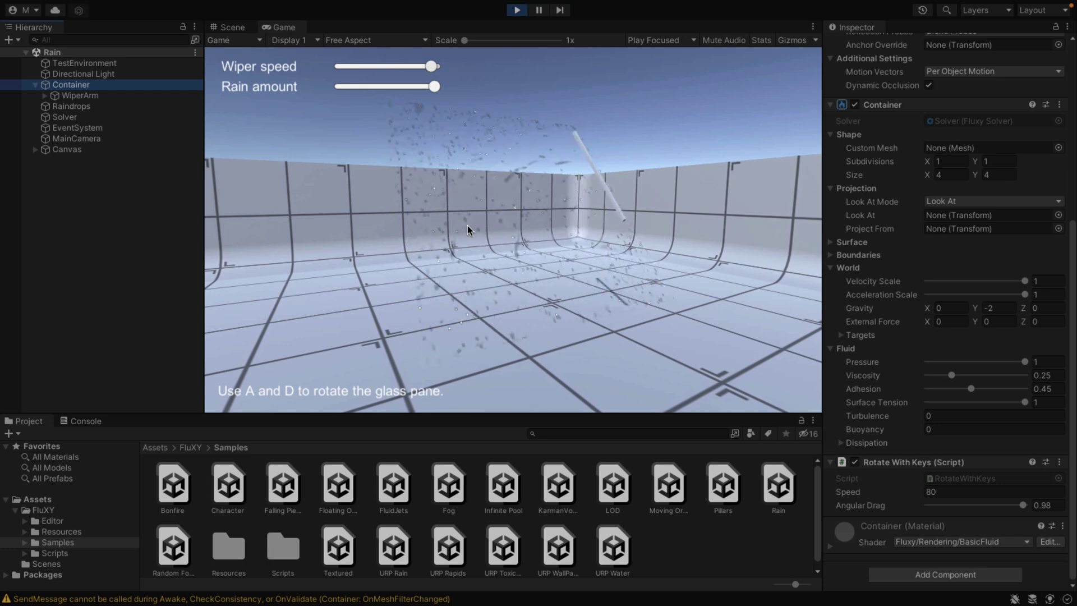
double_click(172, 486)
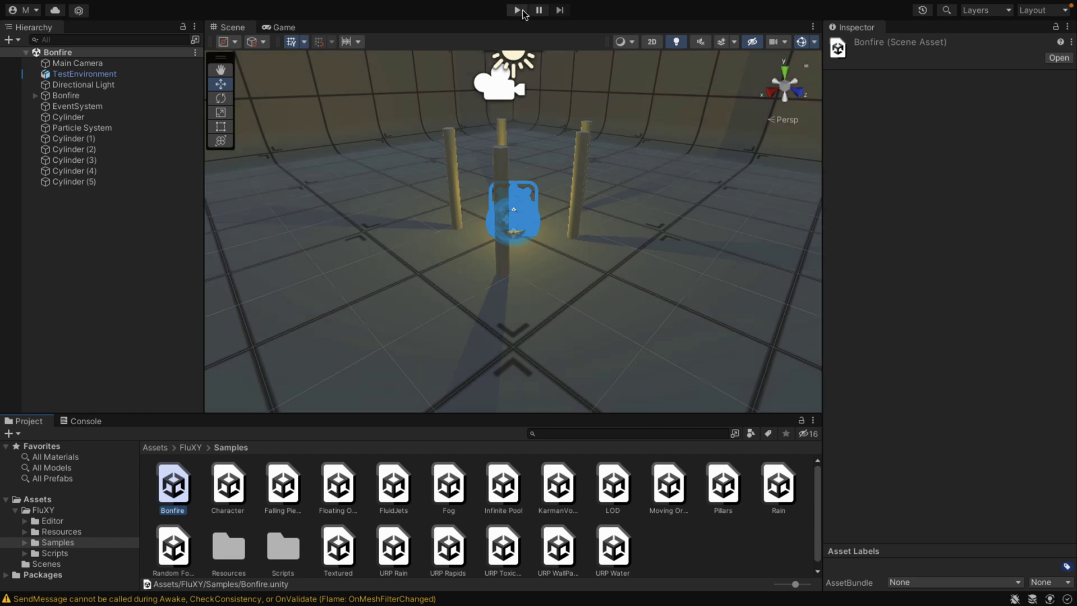
Run the Bonfire sample to watch the fire burn, then stop playback
left_click(519, 11)
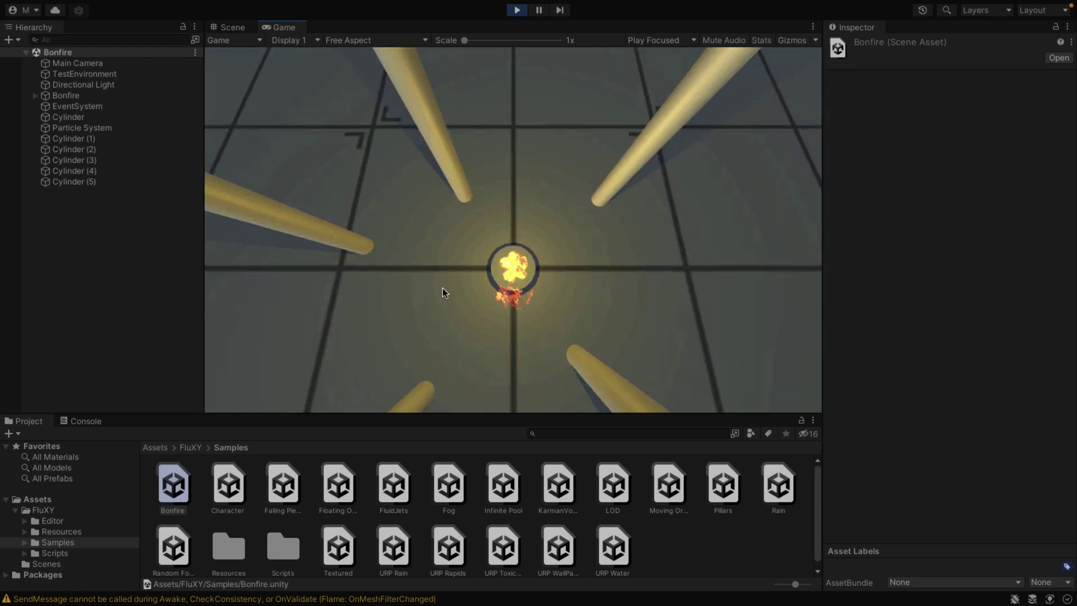
left_click(517, 9)
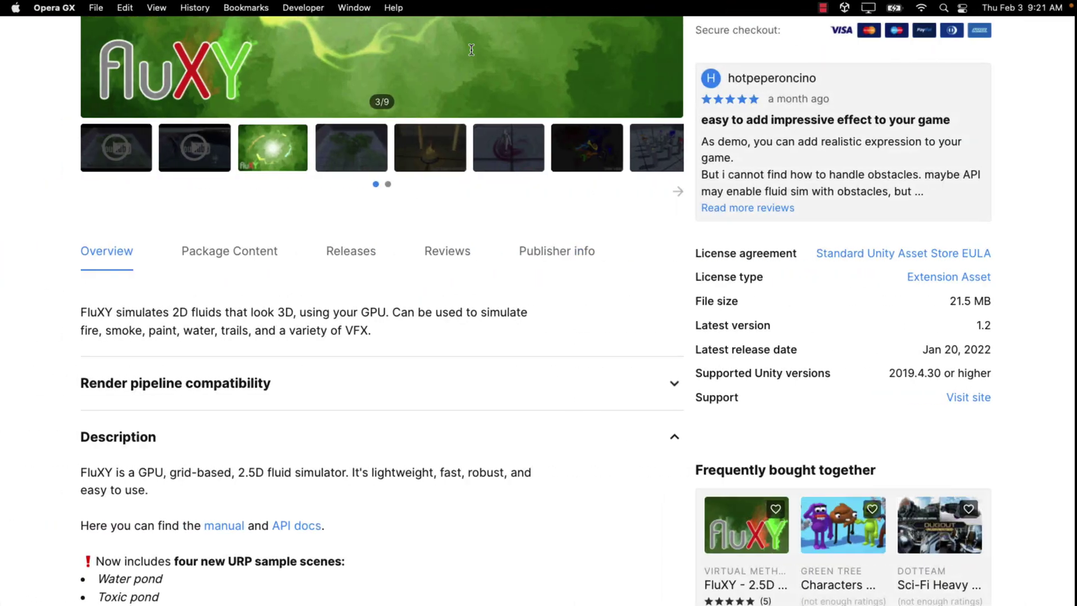
Browse the Daring Mega Bundle sale page on the Asset Store
scroll(523, 286, "up", 10)
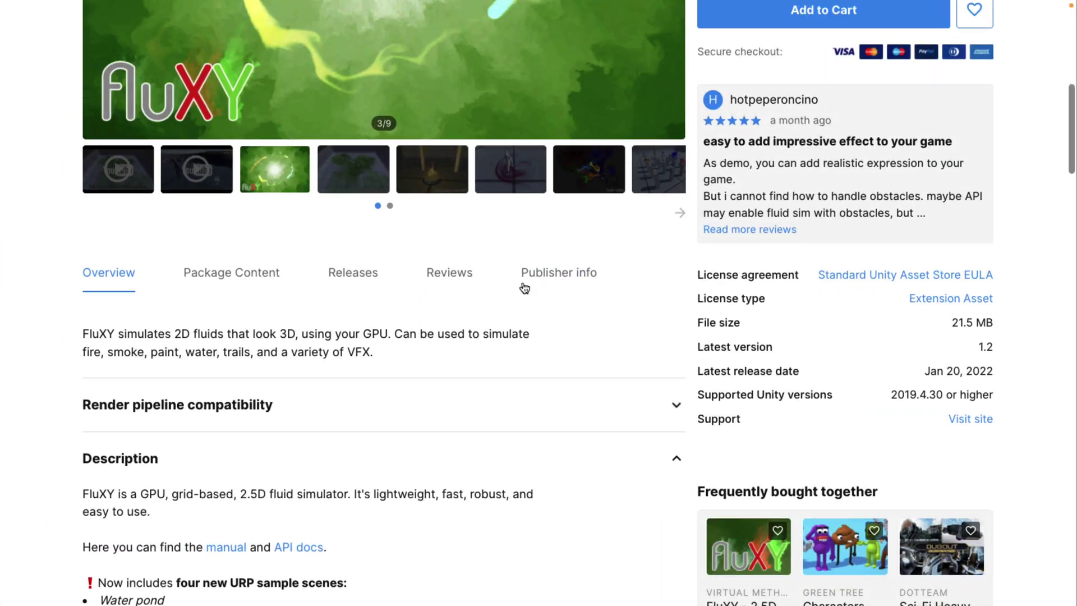
scroll(523, 282, "down", 3)
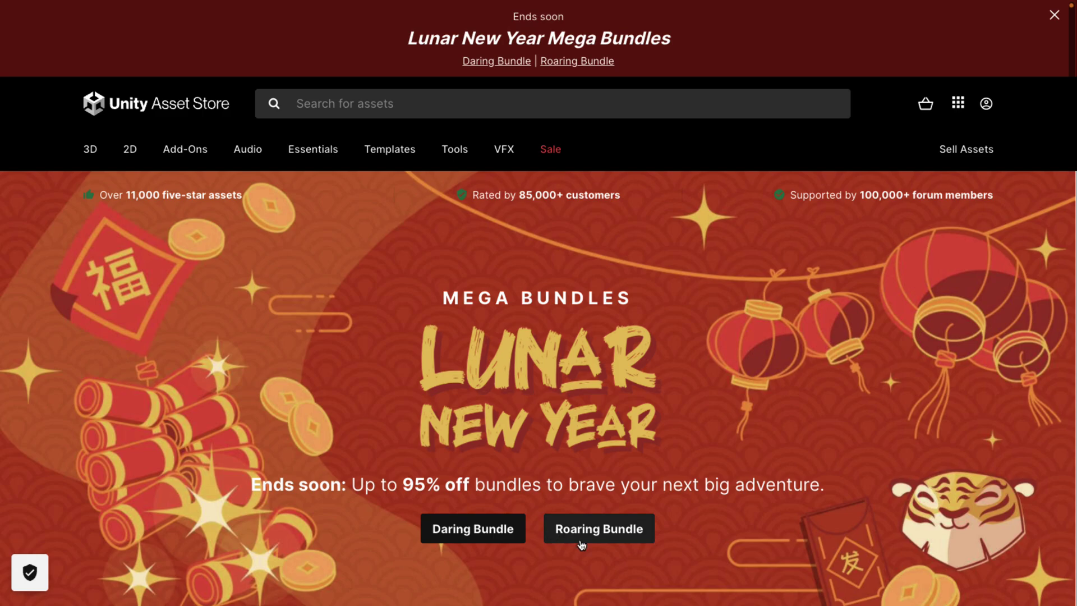
left_click(612, 528)
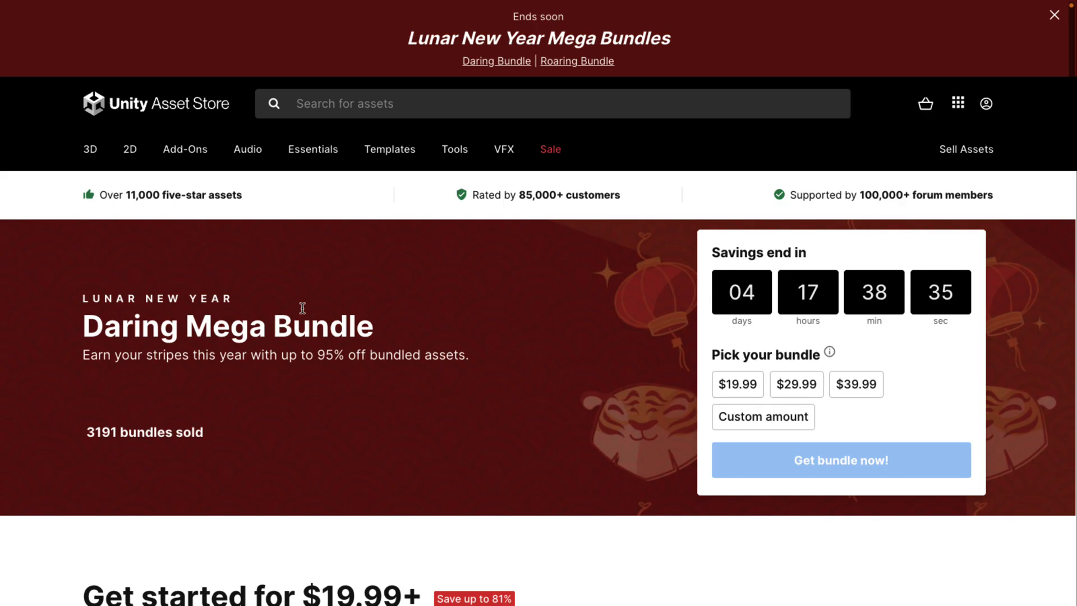
scroll(372, 352, "down", 20)
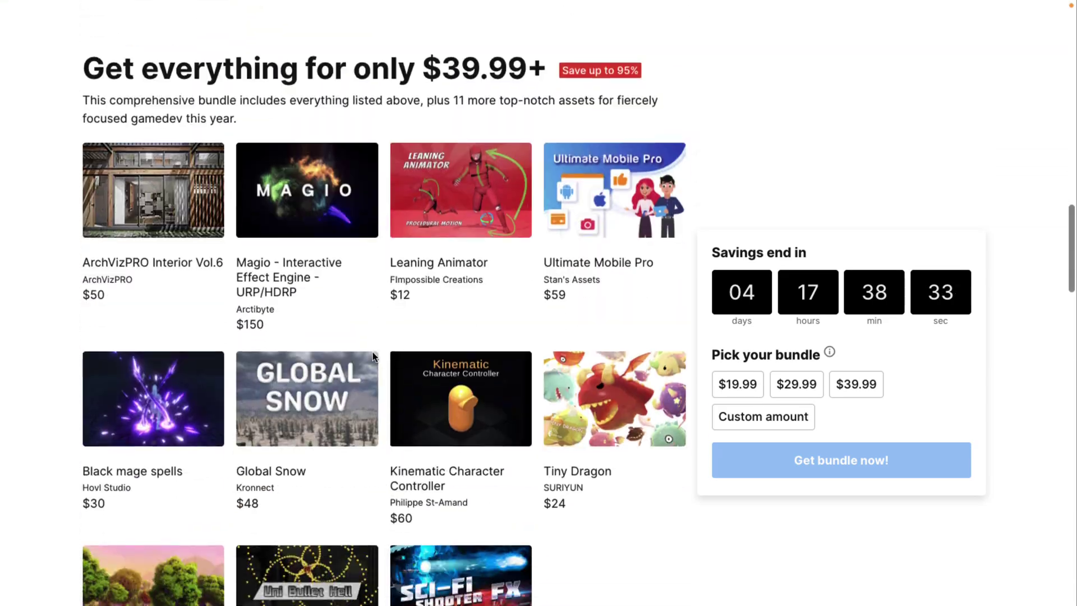
mouse_move(473, 173)
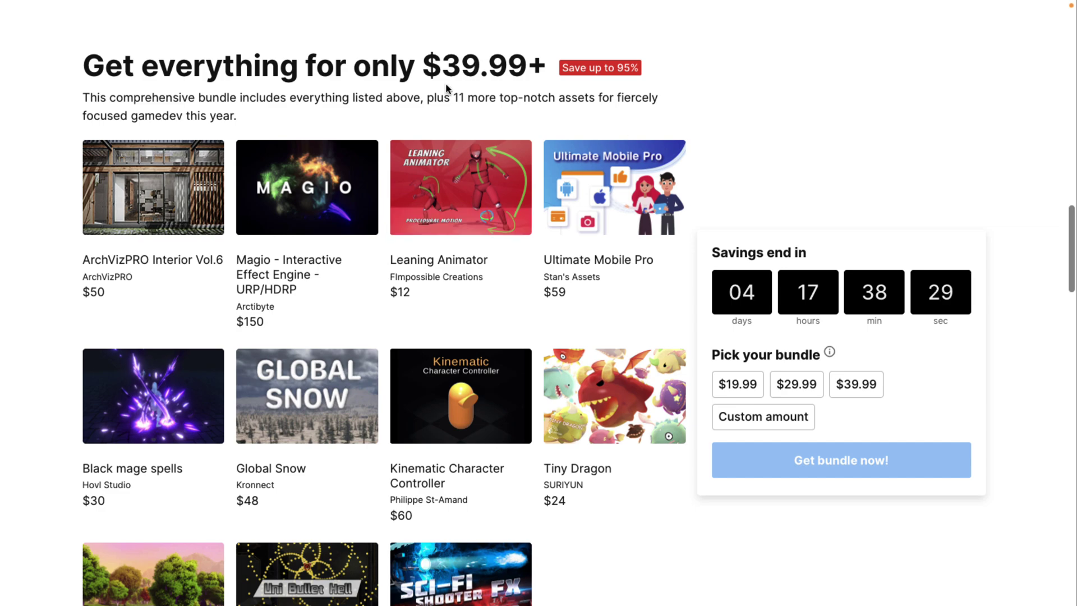
scroll(445, 83, "down", 3)
scroll(446, 83, "up", 9)
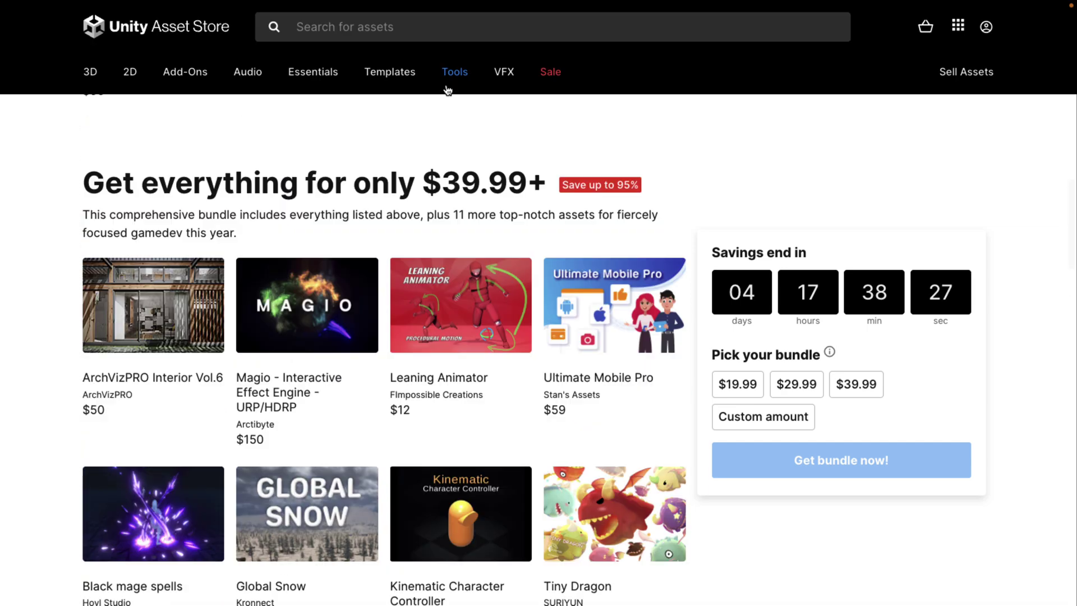
mouse_move(447, 90)
scroll(601, 387, "up", 8)
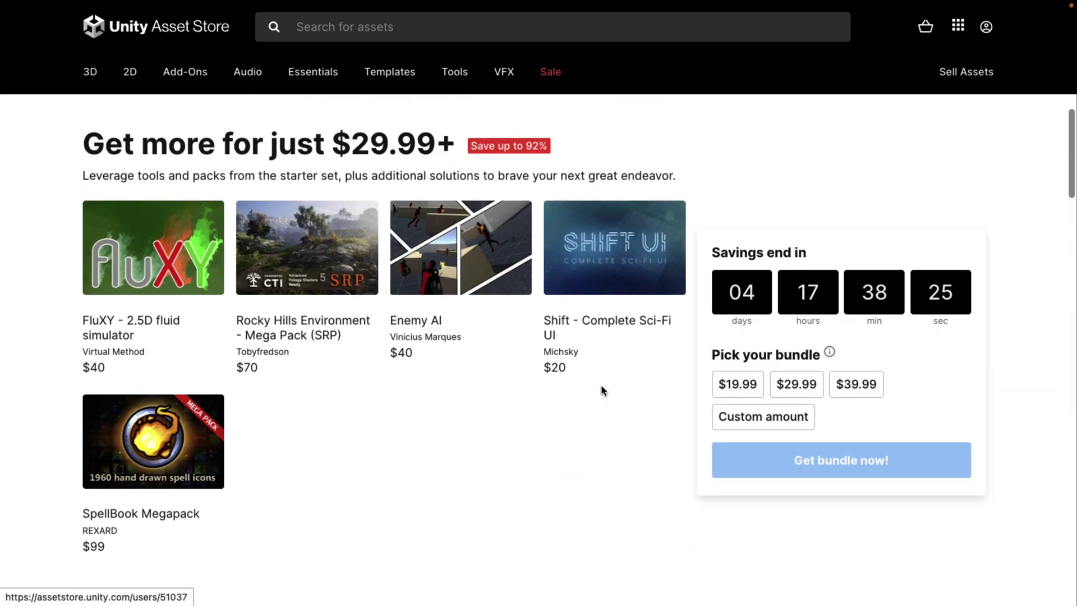
scroll(601, 385, "down", 3)
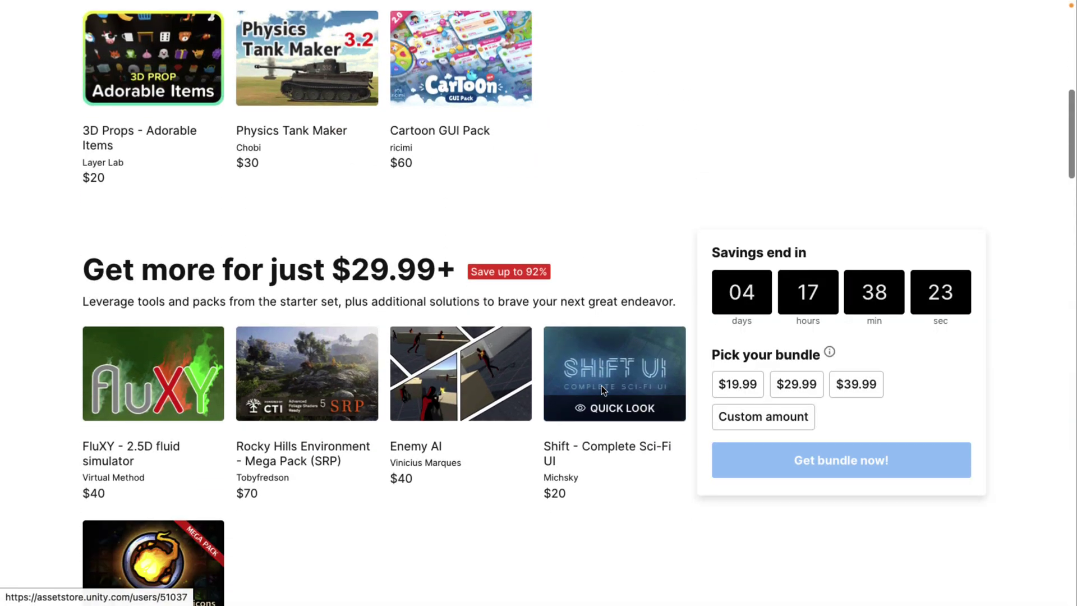
Open the FluXY - 2.5D fluid simulator page and highlight its four new URP sample scenes
left_click(205, 392)
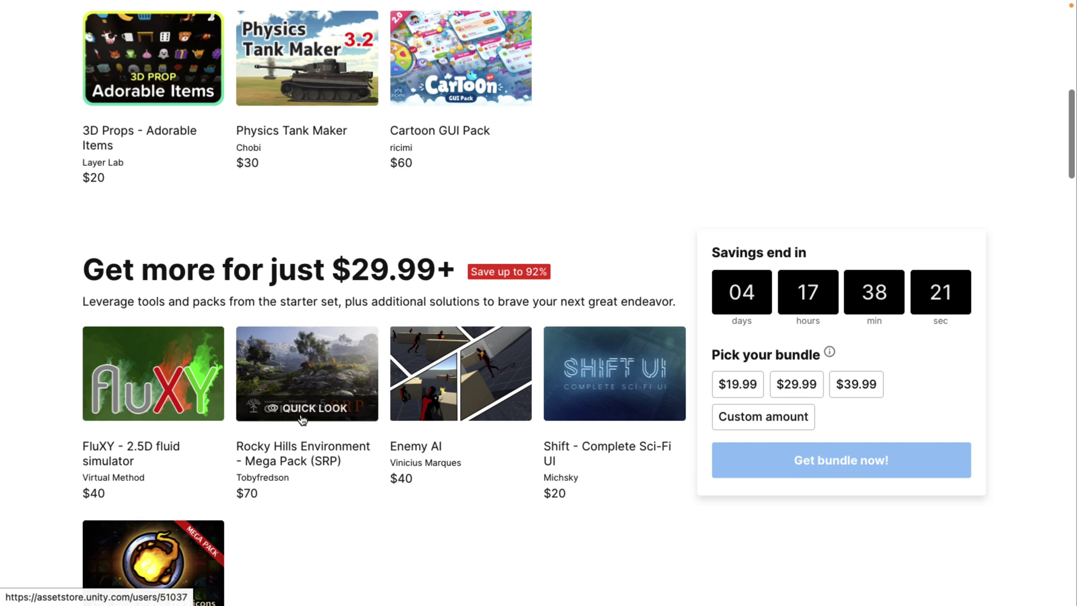
scroll(650, 490, "down", 8)
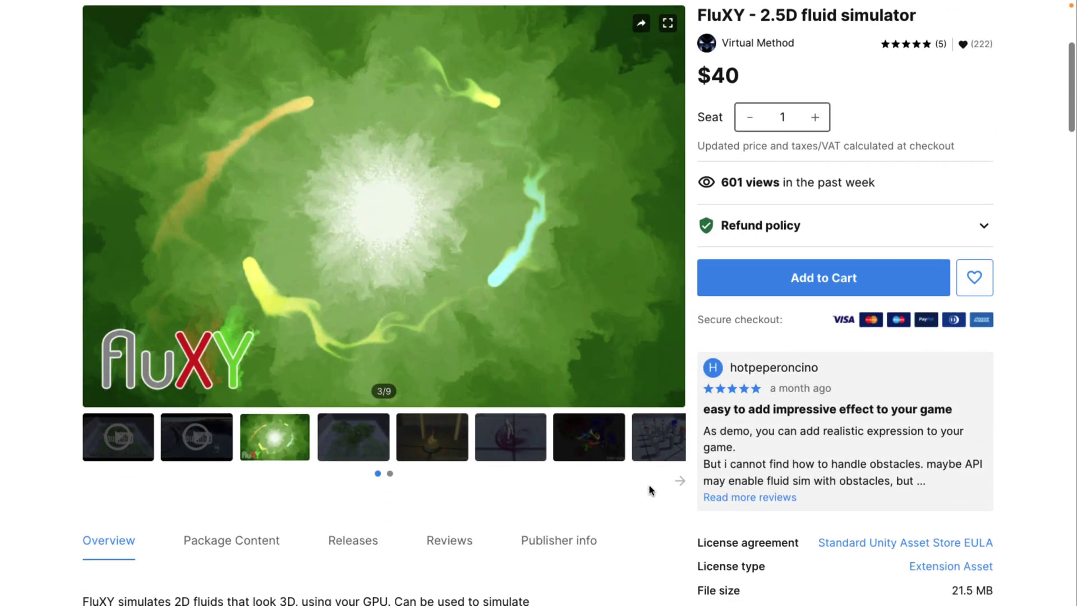
scroll(649, 489, "down", 1)
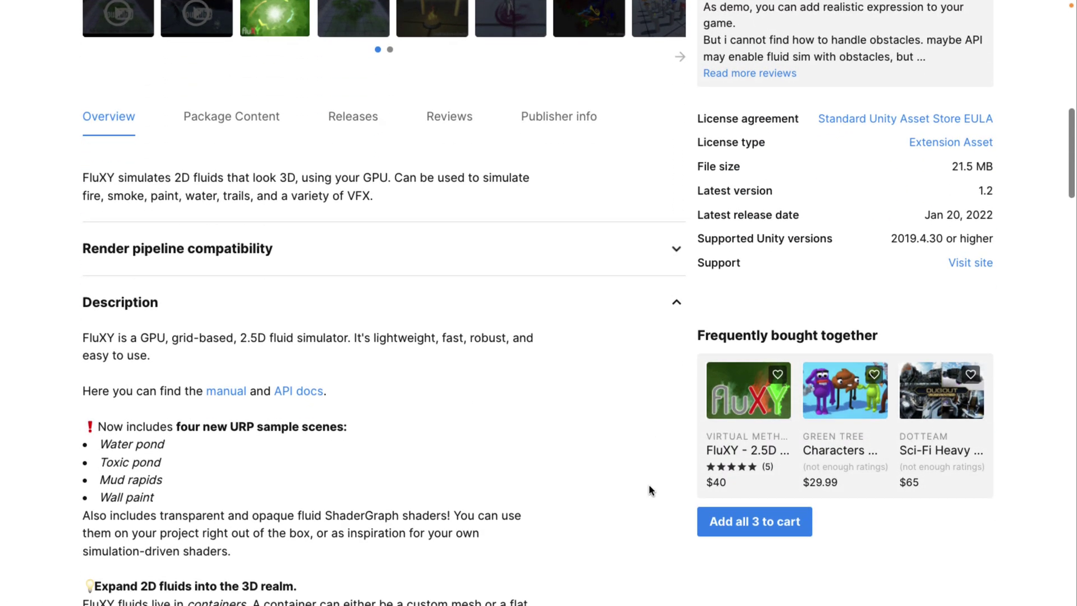
mouse_move(180, 507)
left_mouse_down()
mouse_move(117, 480)
mouse_move(96, 446)
left_mouse_up()
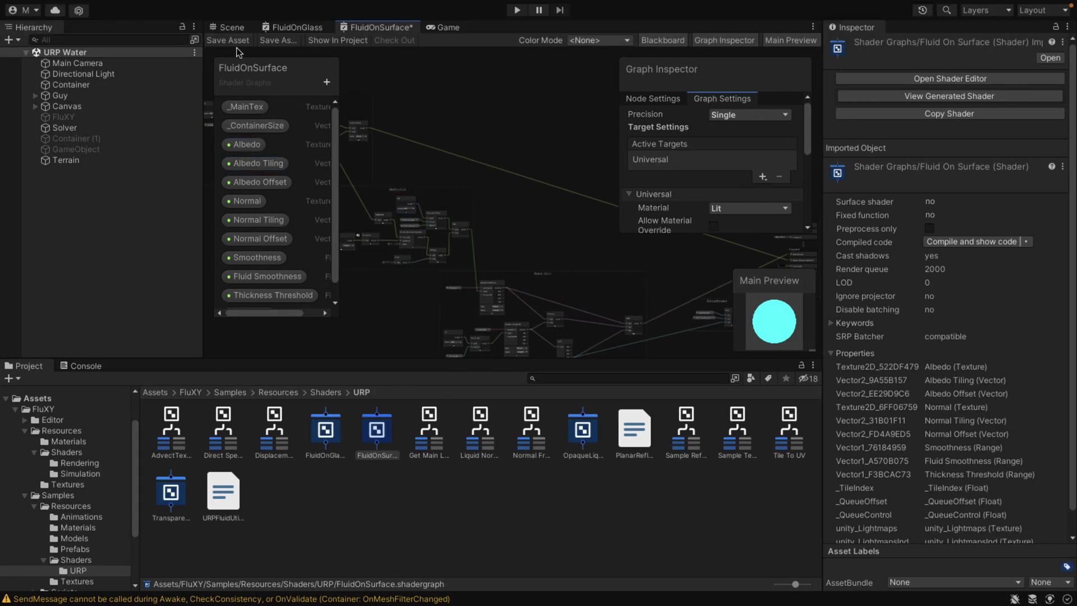
Open the URP WallPaint scene from the FluXY Samples folder and view it in the Scene view
left_click(231, 392)
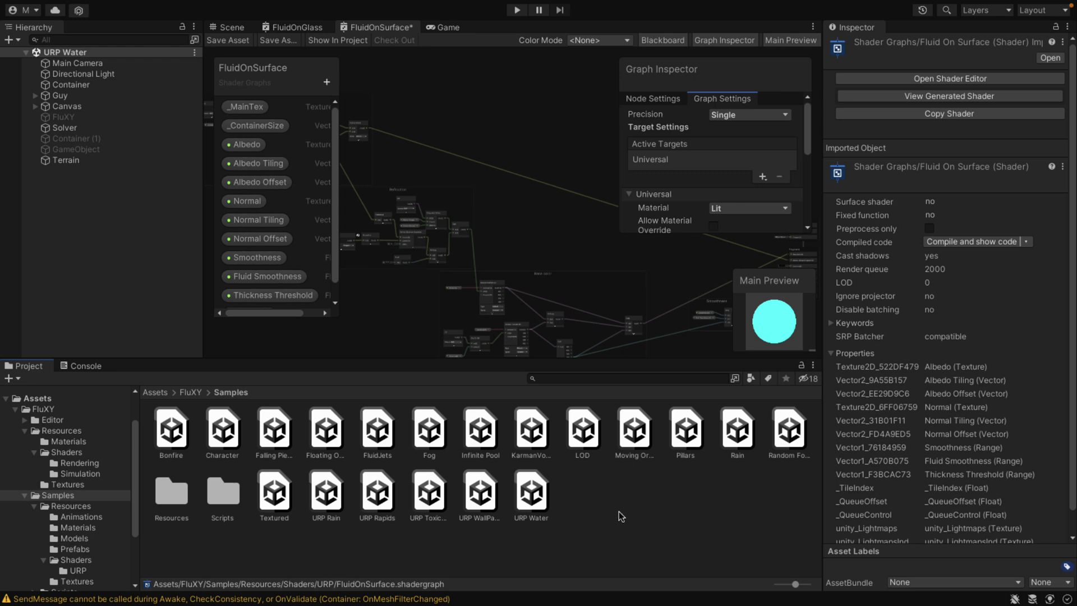
left_click(482, 492)
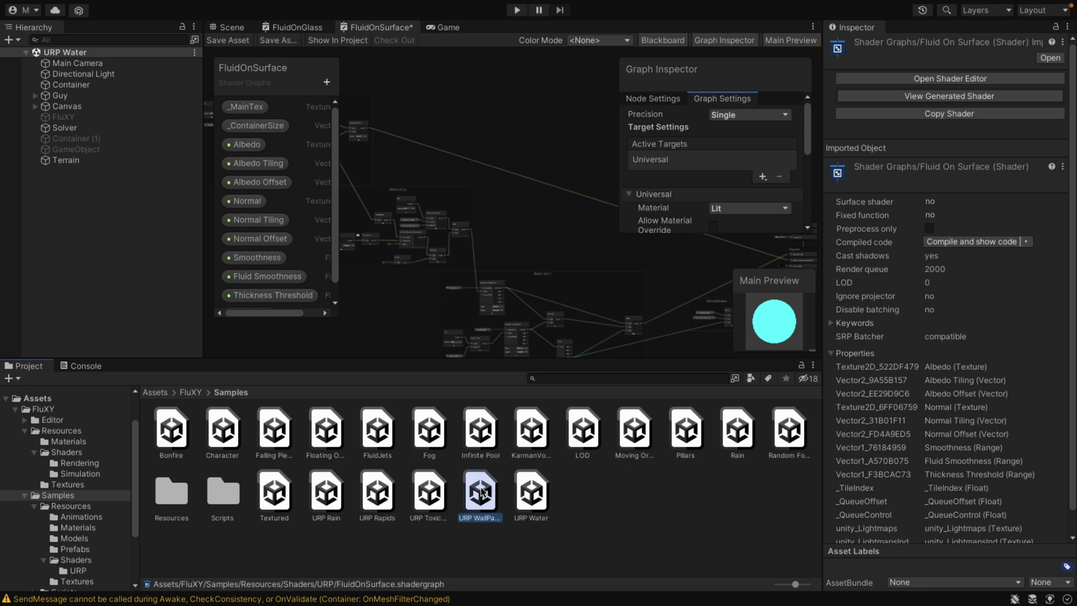
double_click(482, 493)
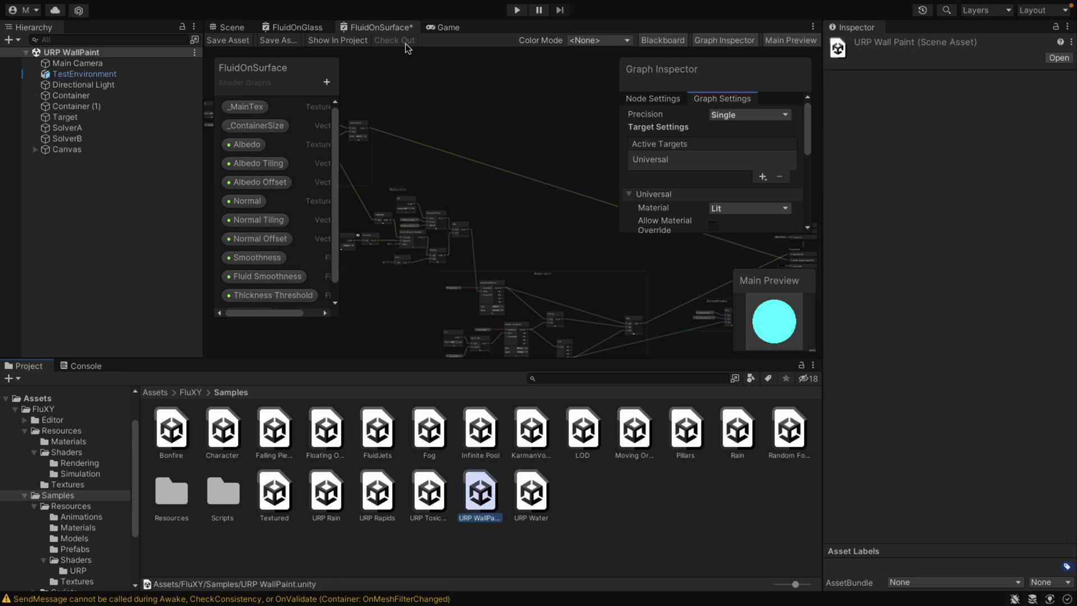
left_click(229, 27)
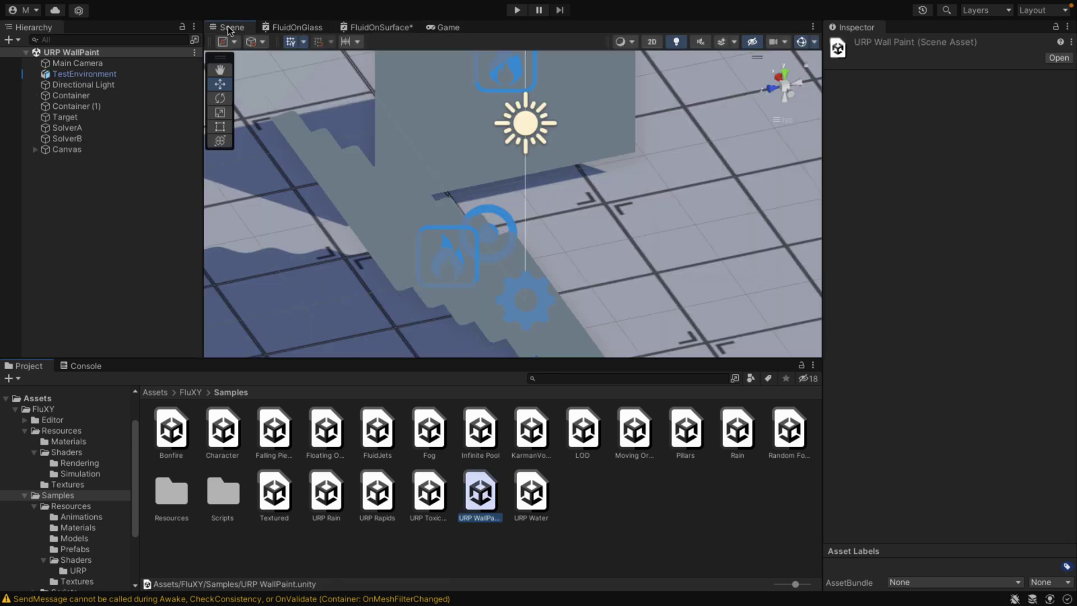
Play the URP WallPaint scene in Game view and brush fluid paint across the corrugated and sphere walls
left_click(449, 27)
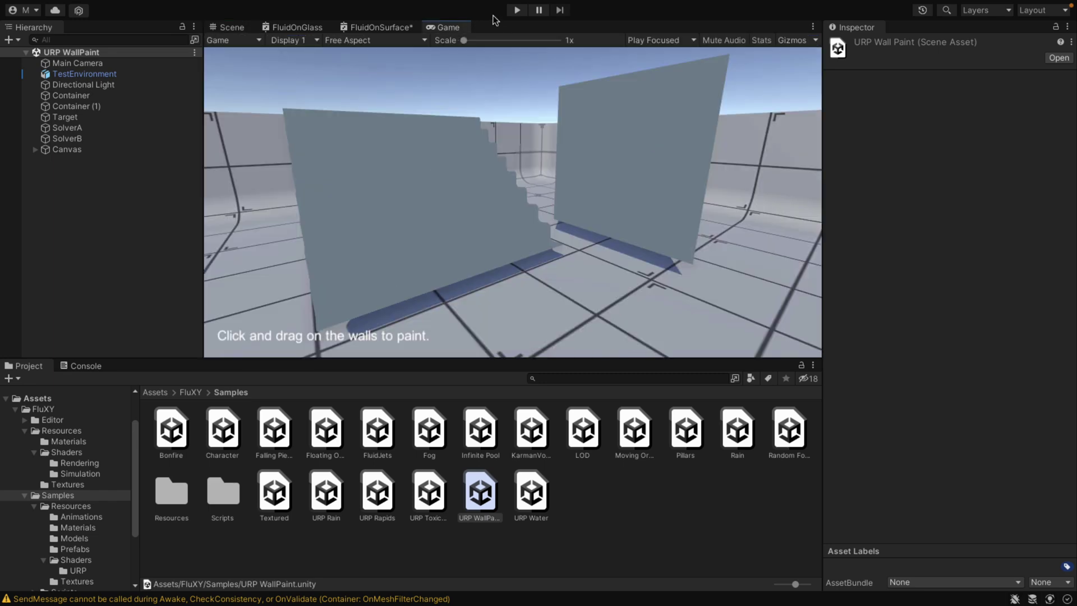
left_click(516, 9)
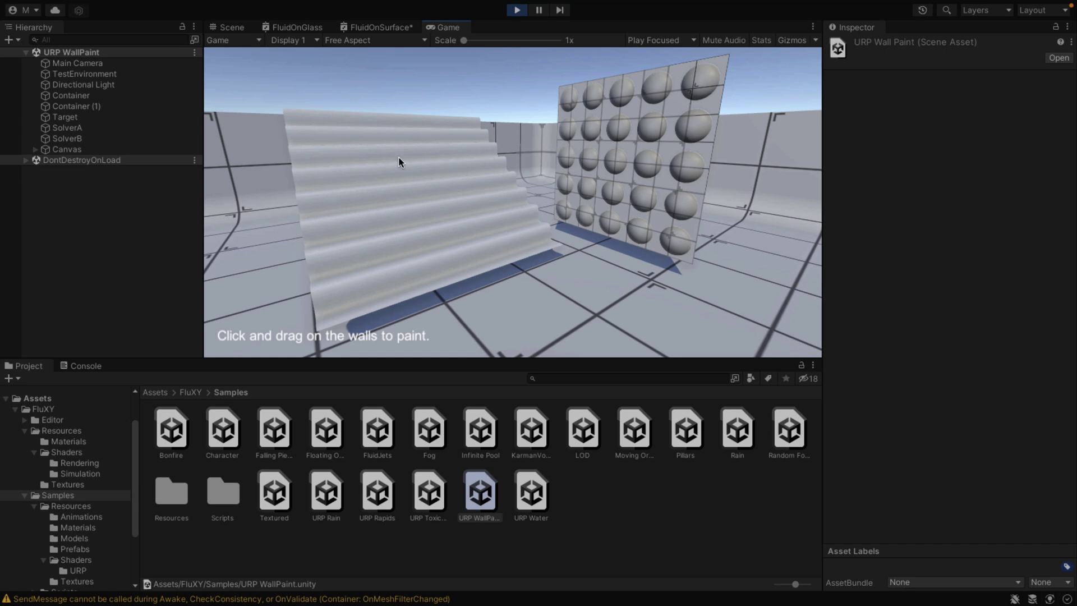
left_click_drag(387, 160, 458, 183)
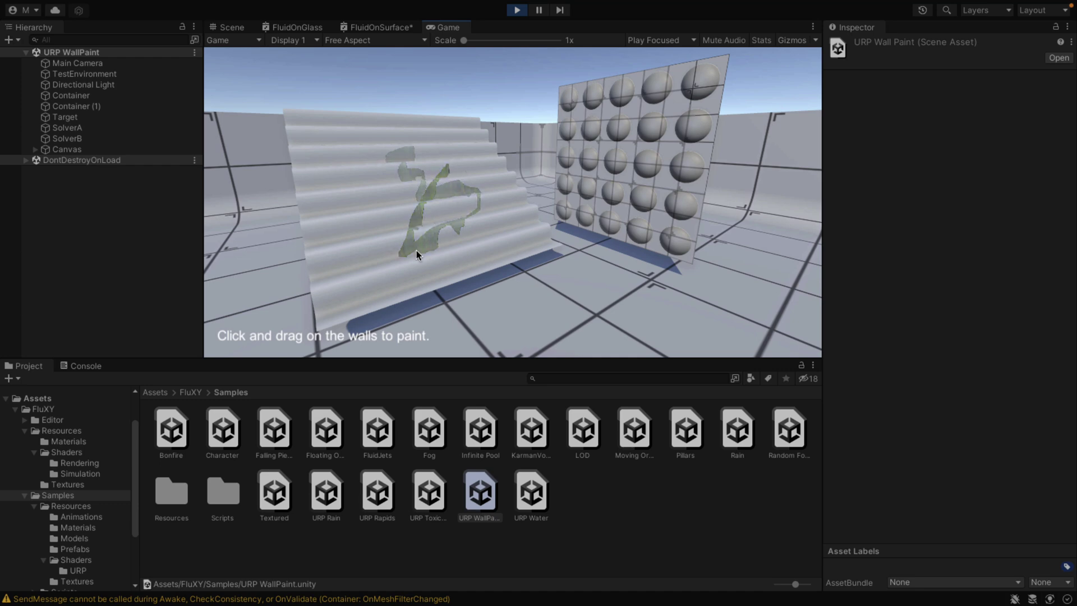
mouse_move(598, 83)
left_mouse_down()
mouse_move(673, 86)
mouse_move(622, 180)
mouse_move(600, 120)
mouse_move(580, 134)
mouse_move(594, 176)
mouse_move(654, 196)
left_mouse_up()
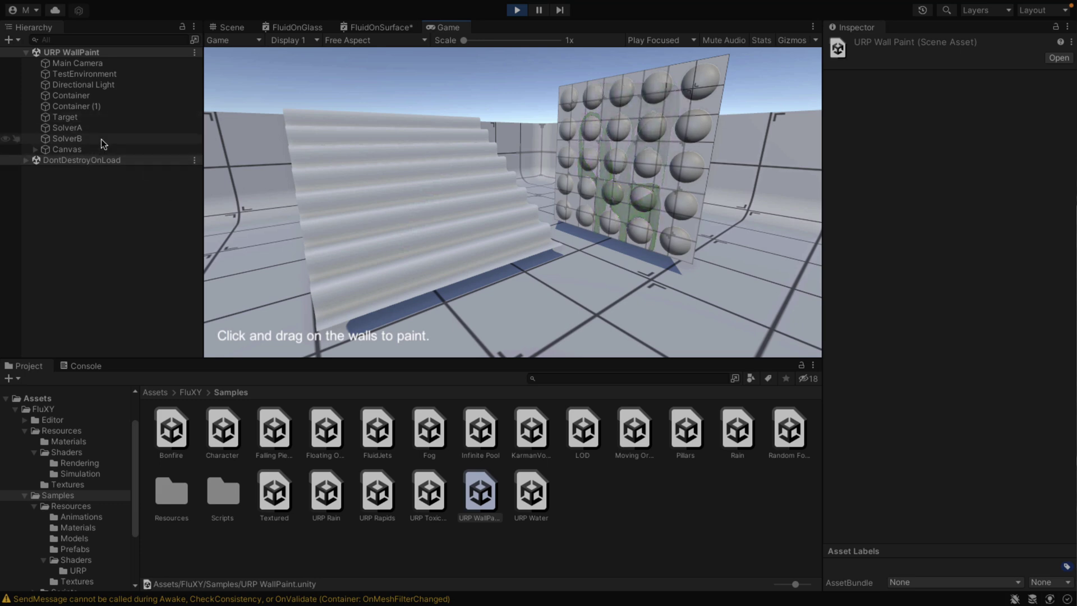
mouse_move(662, 96)
left_mouse_down()
mouse_move(597, 105)
mouse_move(655, 130)
mouse_move(638, 163)
mouse_move(577, 155)
mouse_move(621, 192)
mouse_move(703, 210)
mouse_move(589, 195)
mouse_move(587, 148)
mouse_move(631, 108)
mouse_move(653, 116)
left_mouse_up()
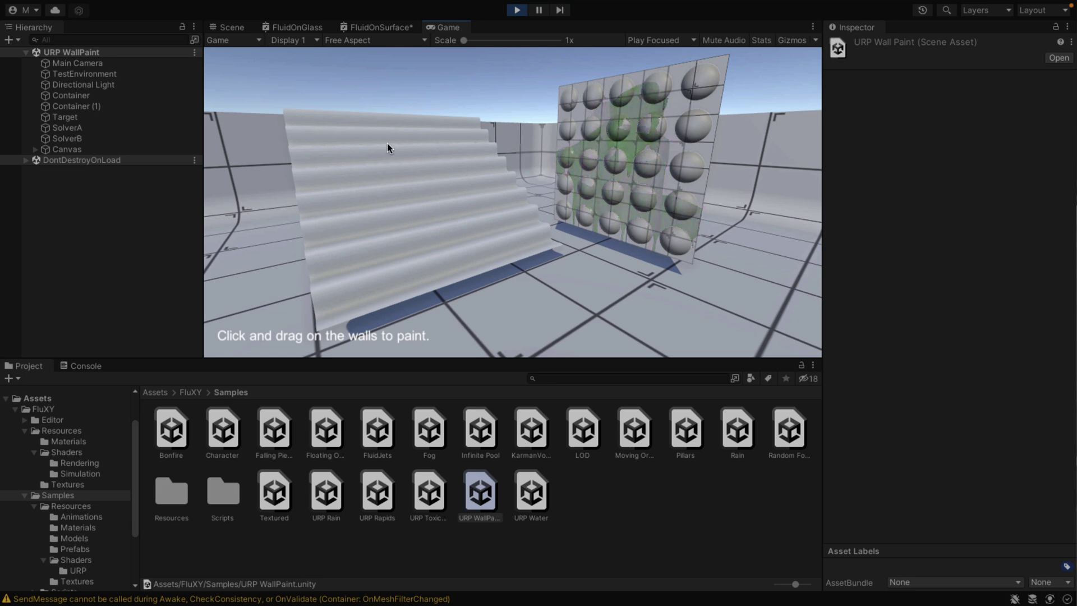
mouse_move(392, 144)
left_mouse_down()
mouse_move(444, 234)
mouse_move(414, 138)
mouse_move(418, 190)
mouse_move(482, 208)
mouse_move(466, 168)
mouse_move(412, 207)
mouse_move(485, 139)
left_mouse_up()
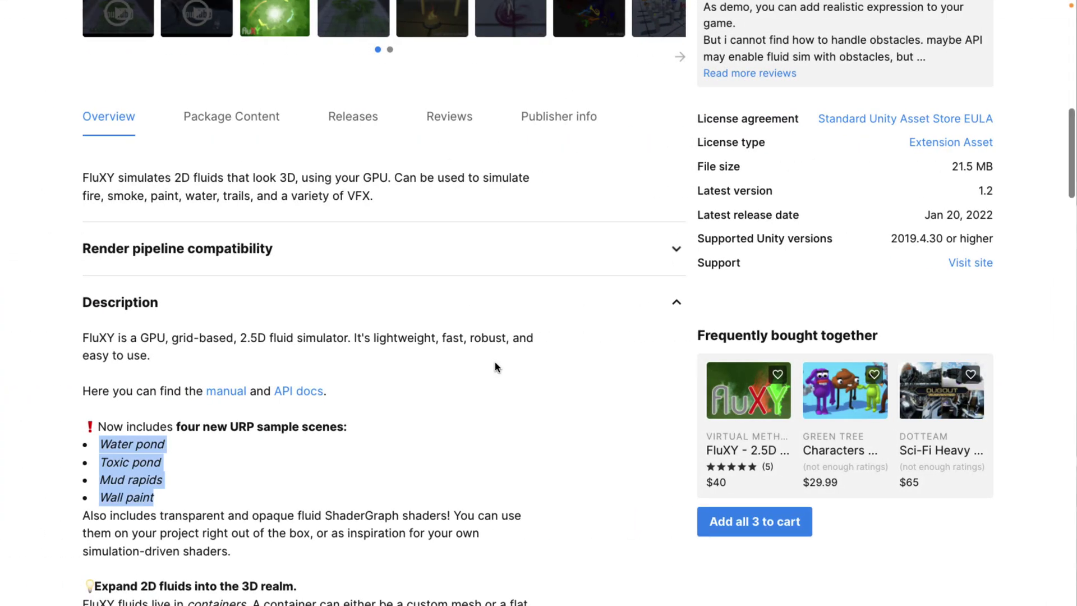
scroll(496, 365, "down", 10)
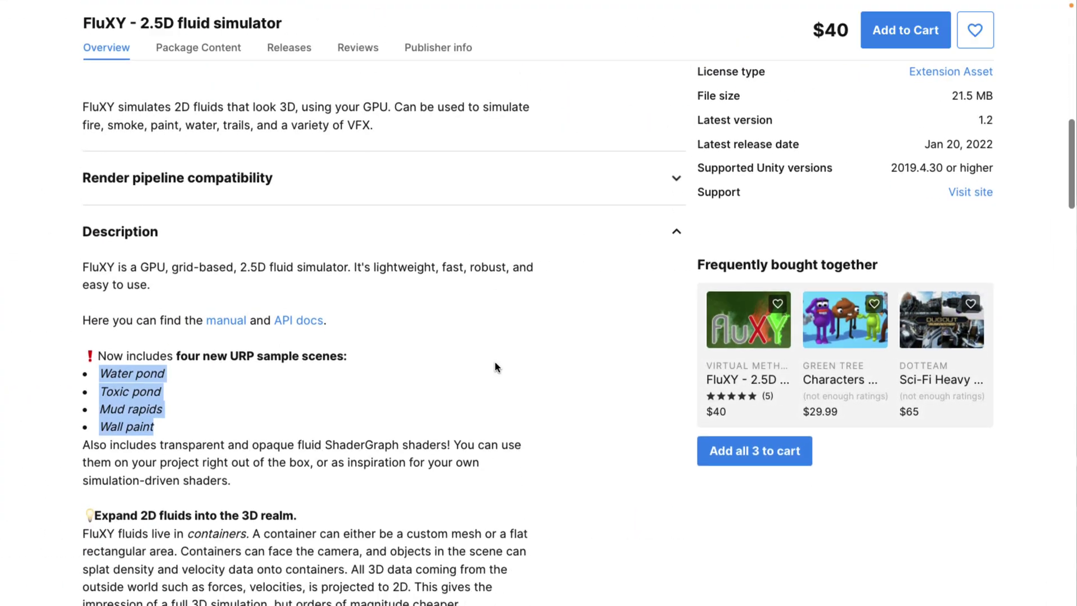
scroll(495, 364, "down", 12)
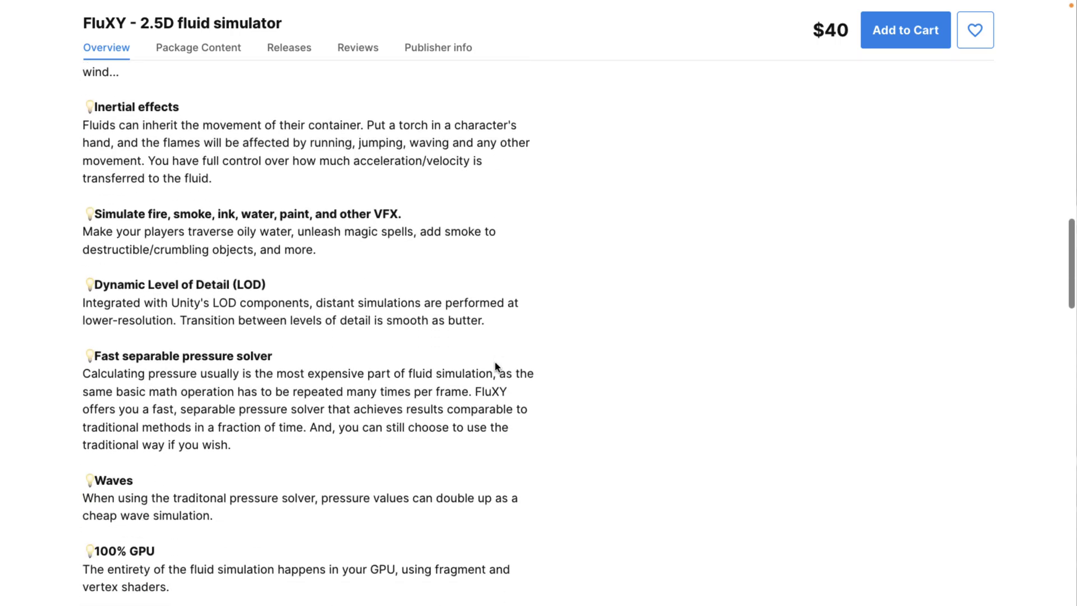
scroll(495, 363, "down", 10)
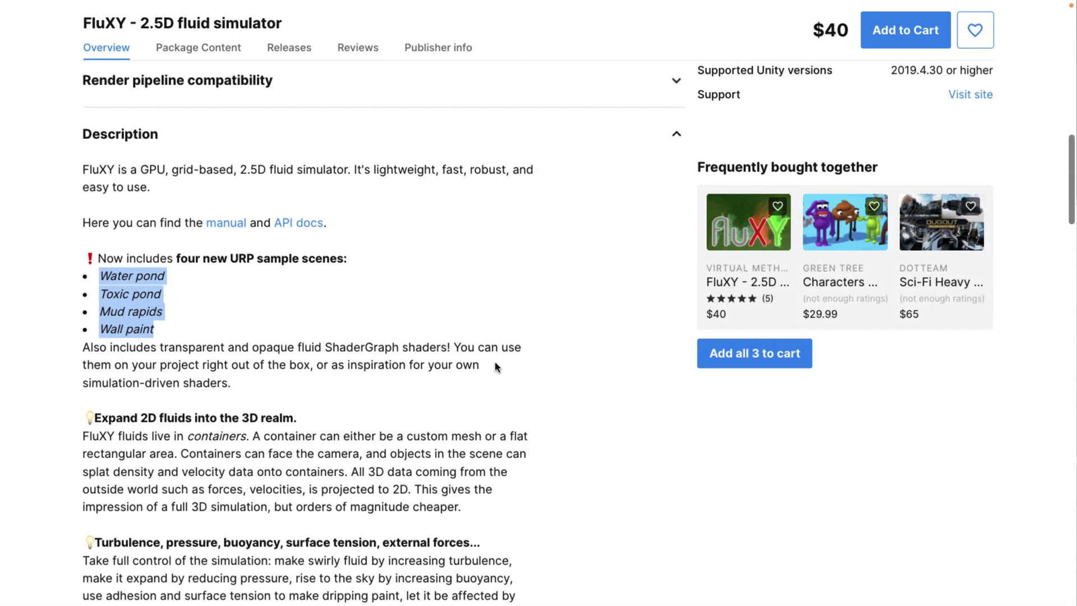
scroll(495, 363, "up", 6)
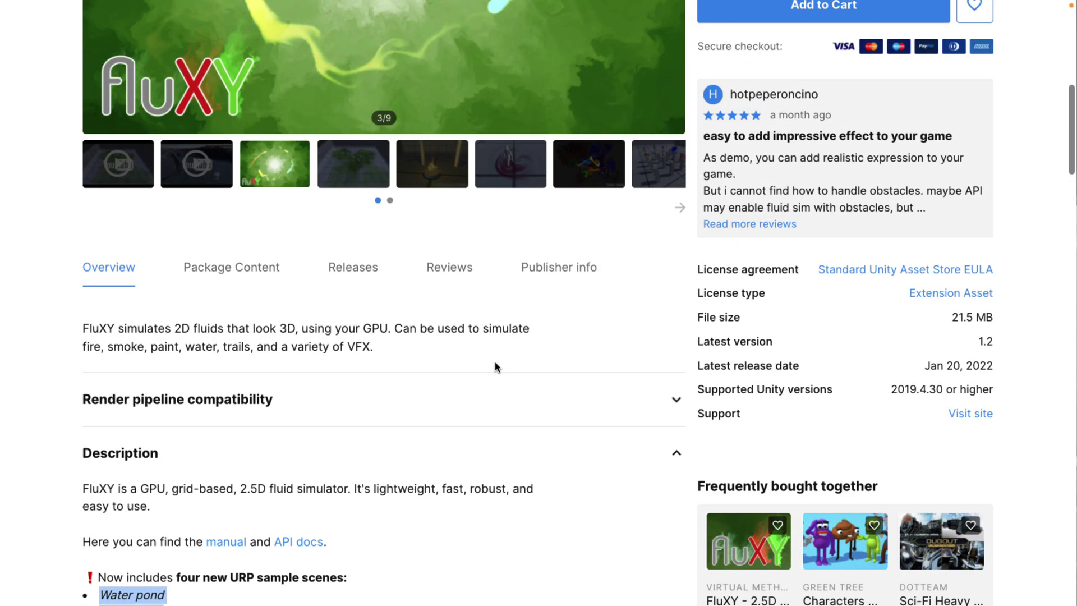
left_click(495, 363)
Search the FluXY store page for 'hdrp' and step to match 2 of 2
key("ctrl+f")
type("hdrp")
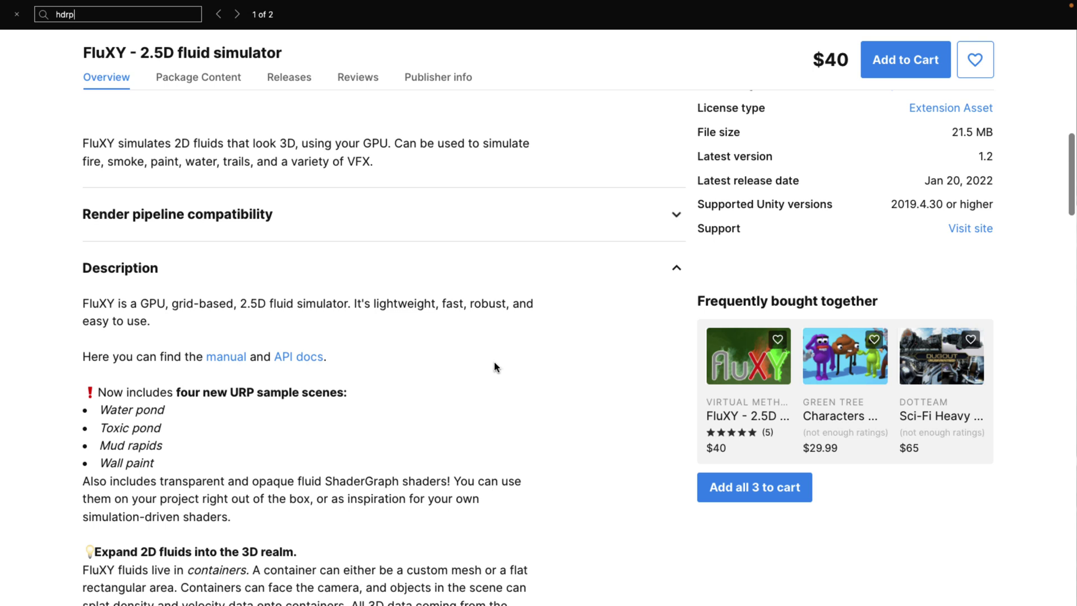
scroll(378, 225, "down", 2)
scroll(378, 226, "up", 2)
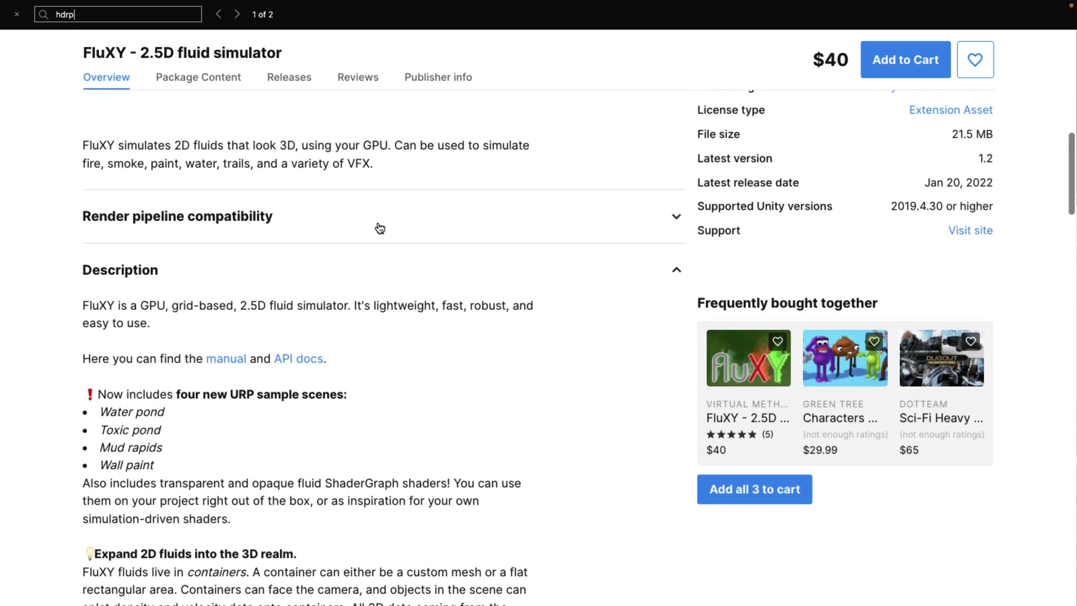
left_click(237, 16)
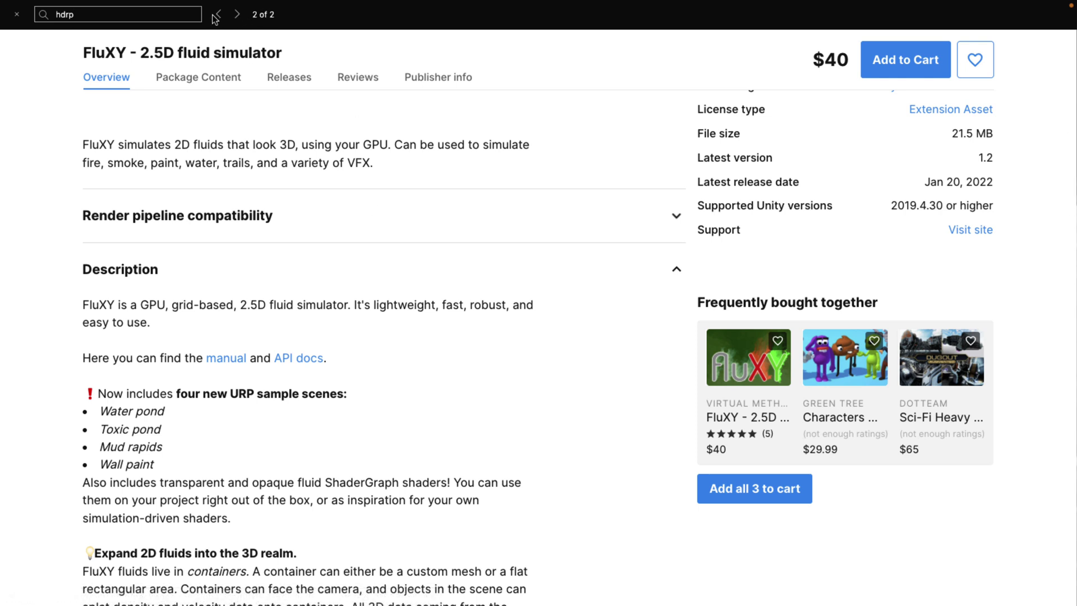
left_click(242, 15)
Select the word SRPs in FluXY's limitations list
scroll(419, 277, "down", 15)
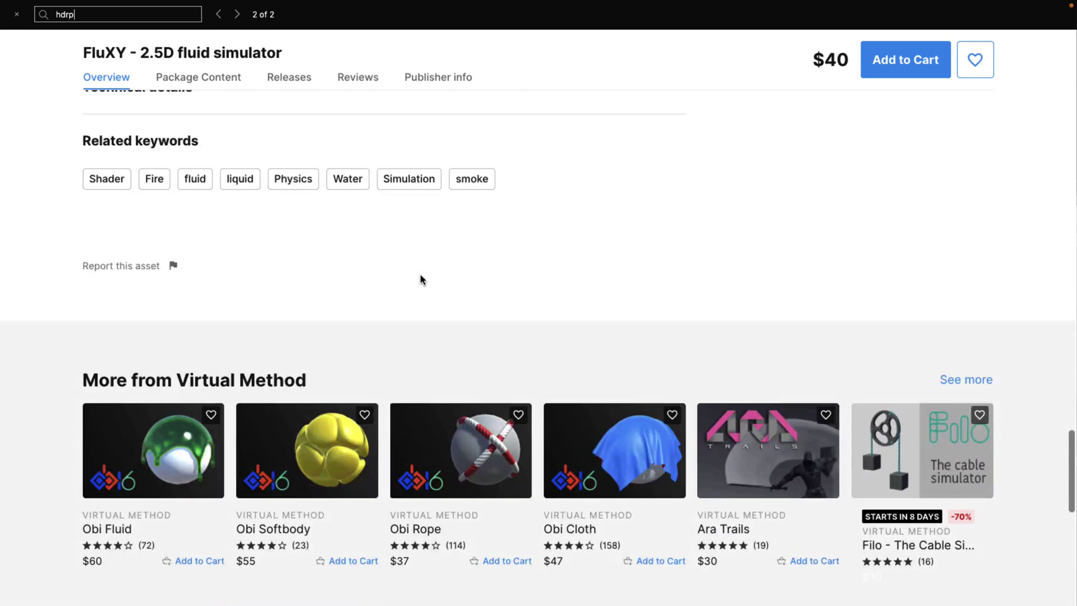
scroll(422, 279, "up", 7)
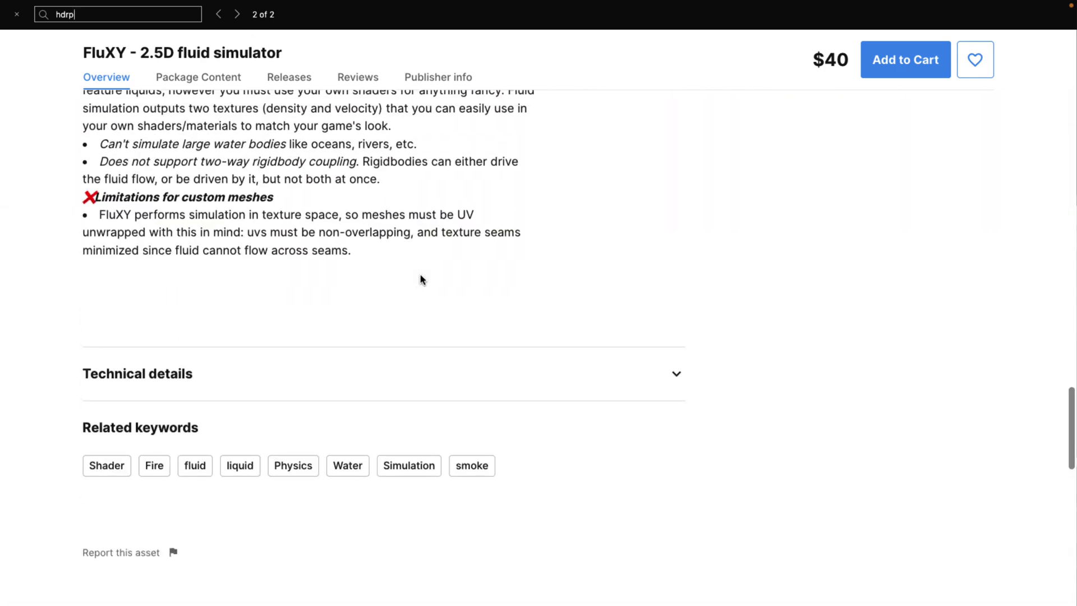
scroll(422, 279, "up", 3)
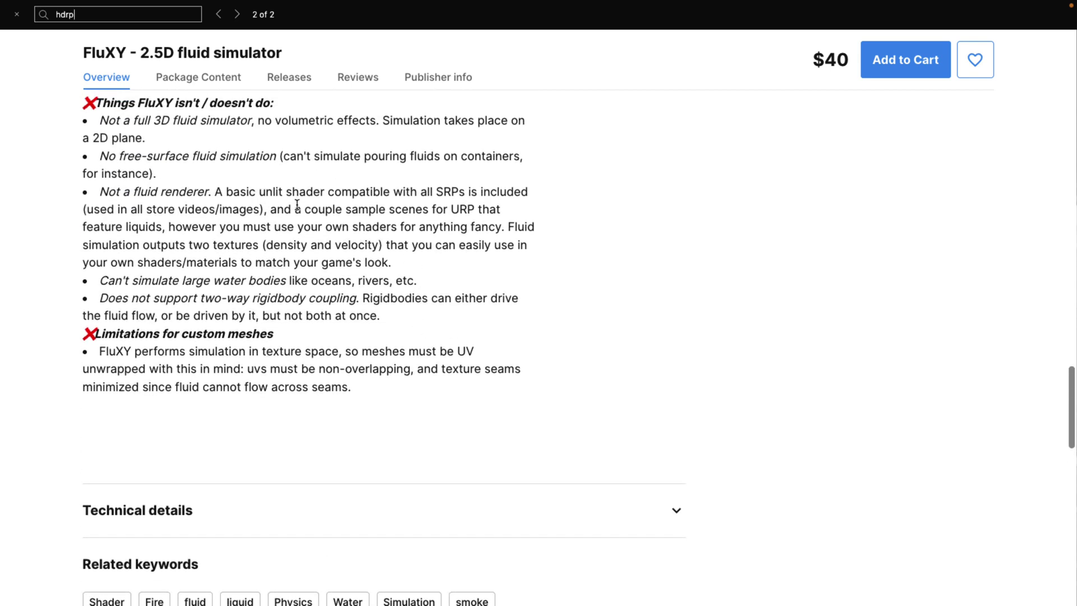
double_click(444, 189)
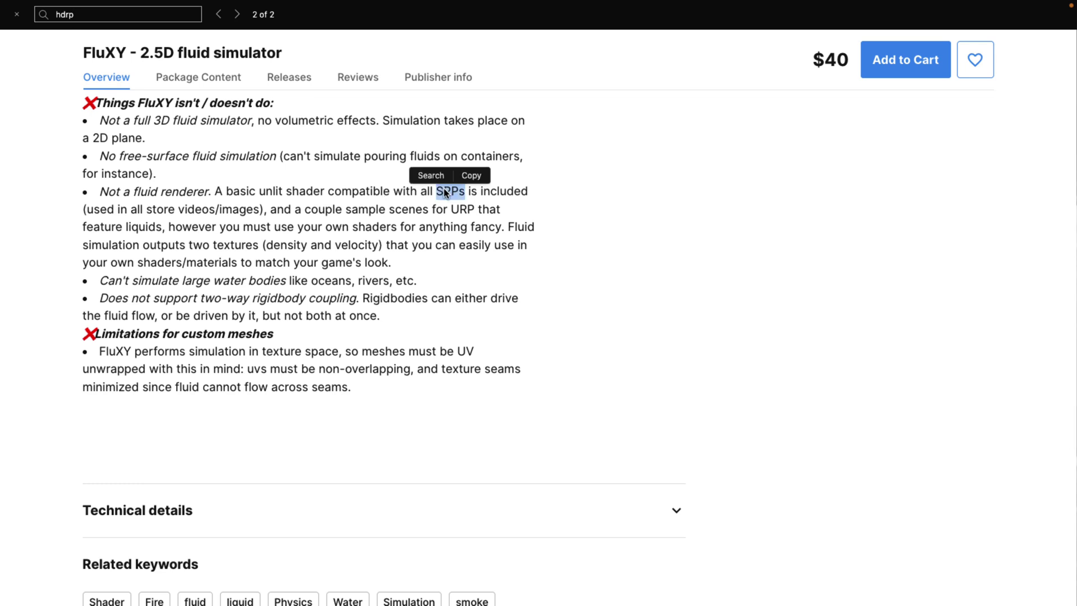